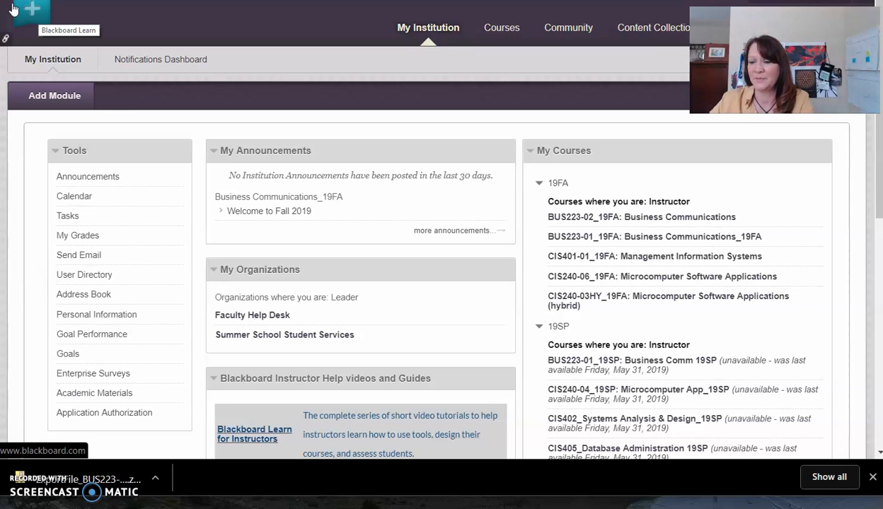
- Open the instructor's personal sandbox course and view its Start Here and Course Content areas
{"action": "scroll", "coordinate": [746, 297], "scroll_direction": "down", "scroll_amount": 3}
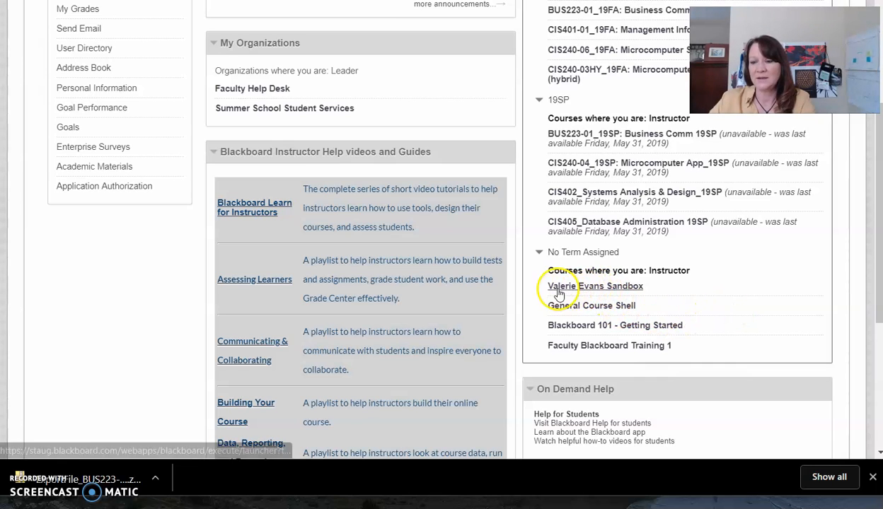
{"action": "left_click", "coordinate": [615, 290]}
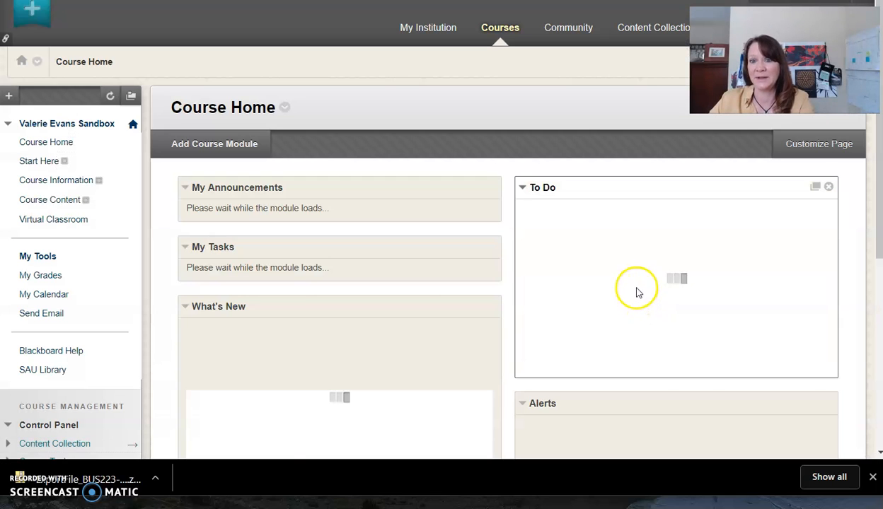
{"action": "left_click", "coordinate": [37, 162]}
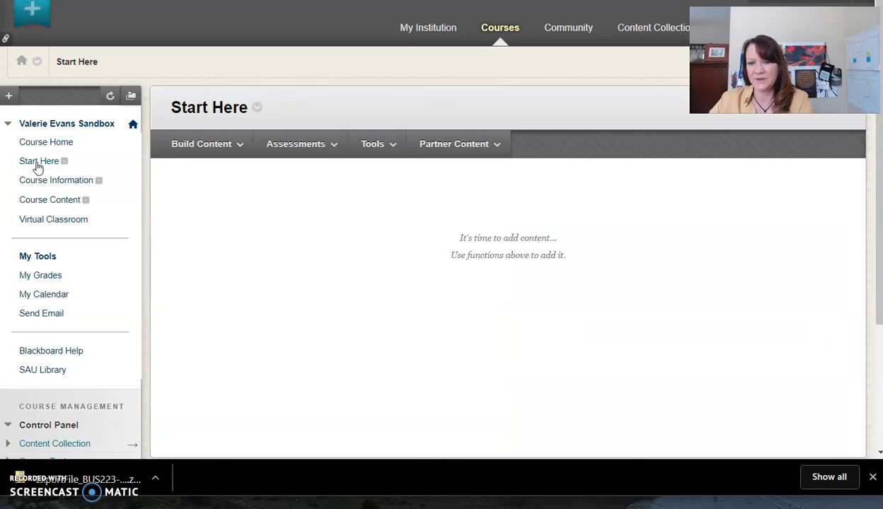
{"action": "left_click", "coordinate": [39, 202]}
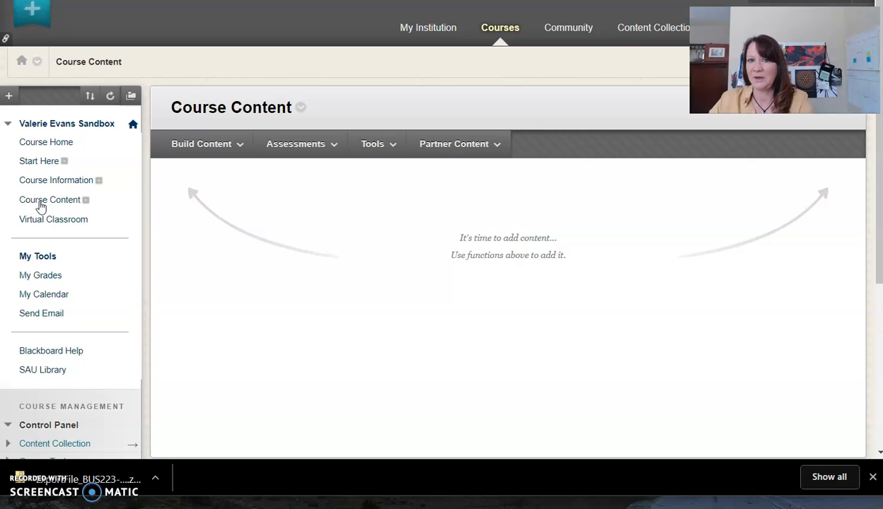
{"action": "left_click", "coordinate": [56, 205]}
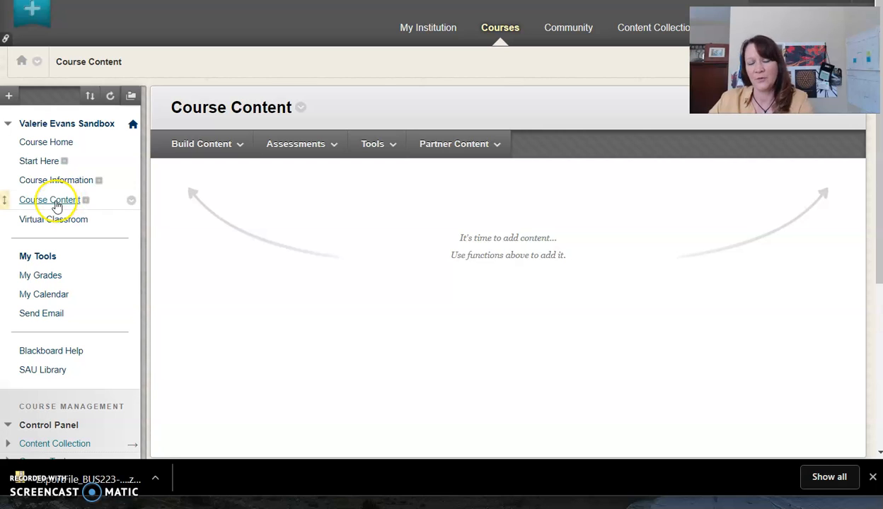
- Switch to the Business Comm 19SP course and open its Start Here area
{"action": "left_click", "coordinate": [37, 63]}
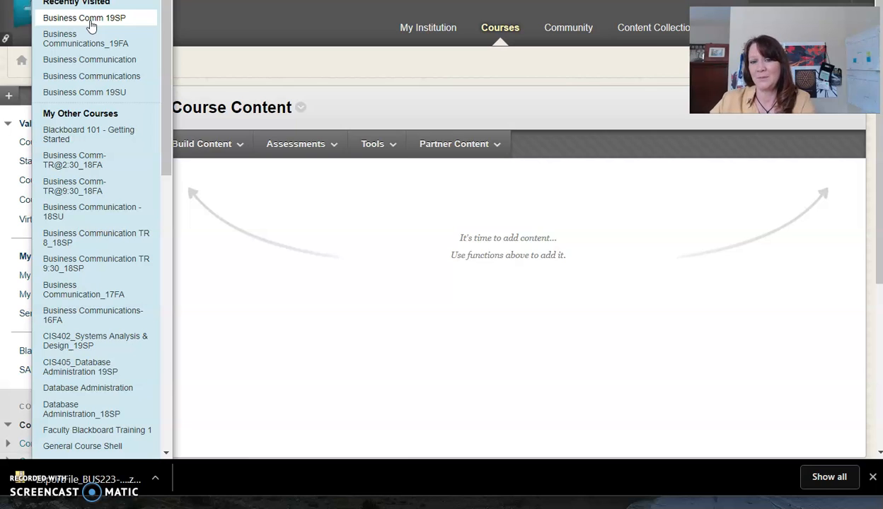
{"action": "left_click", "coordinate": [90, 24]}
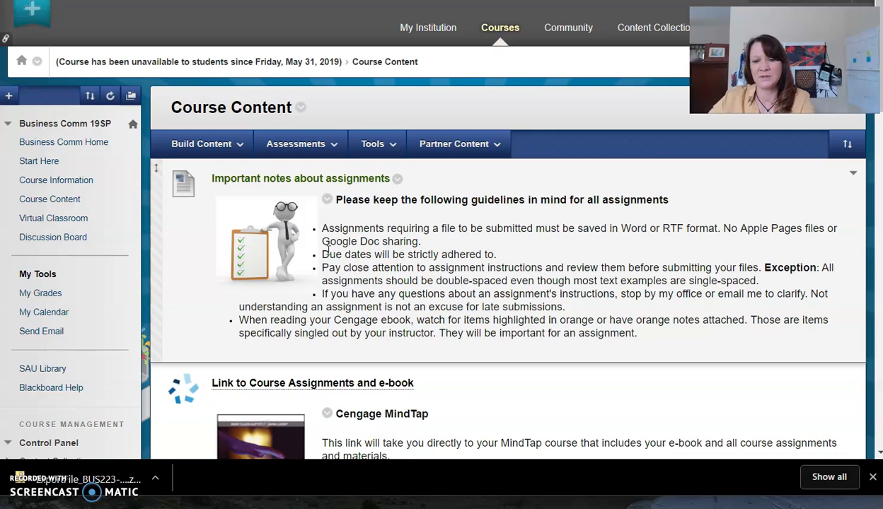
{"action": "left_click", "coordinate": [42, 162]}
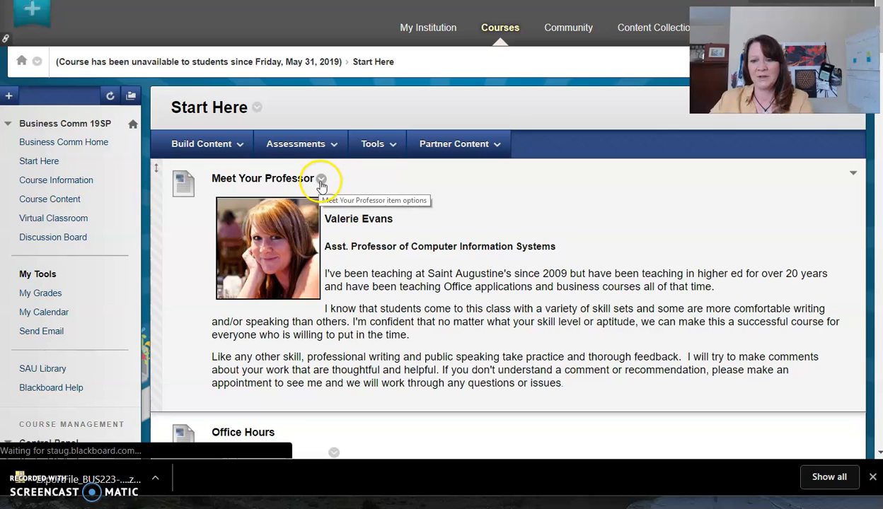
- Set up a copy of the Meet Your Professor item into the personal sandbox course's Start Here folder and cancel it
{"action": "left_click", "coordinate": [320, 182]}
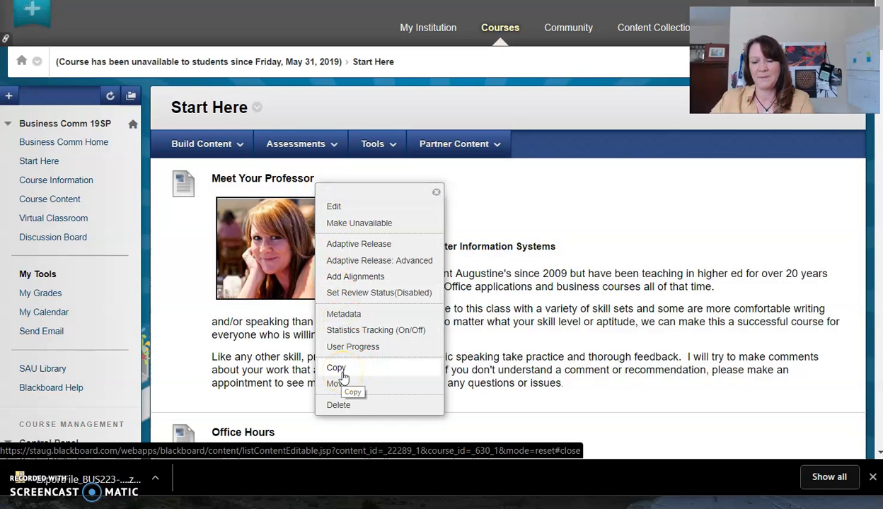
{"action": "left_click", "coordinate": [342, 371]}
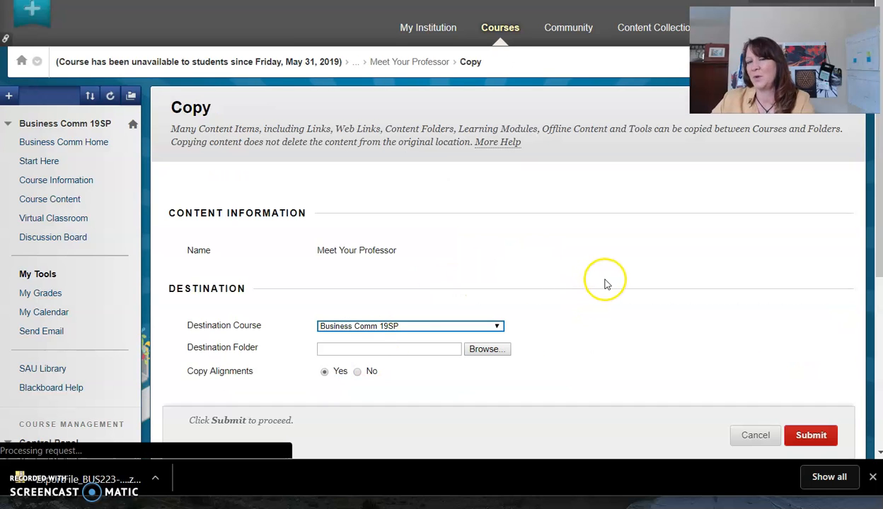
{"action": "scroll", "coordinate": [605, 283], "scroll_direction": "down", "scroll_amount": 2}
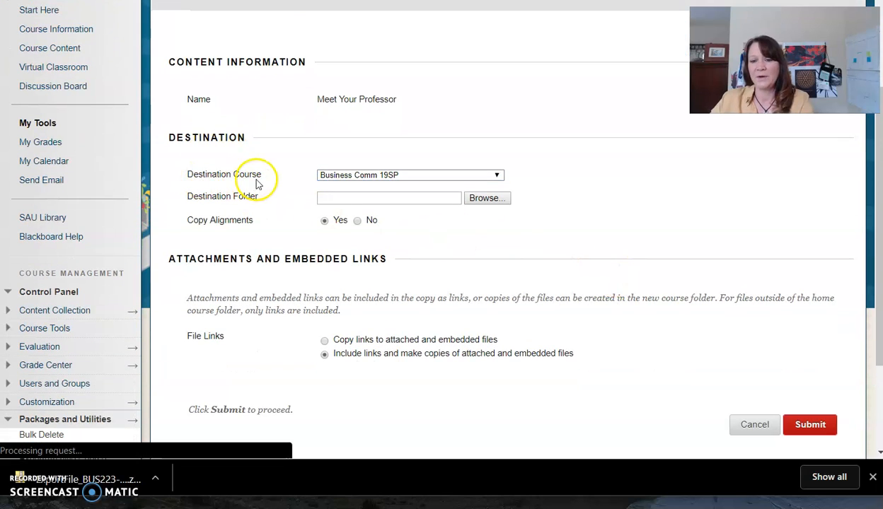
{"action": "left_click", "coordinate": [379, 176]}
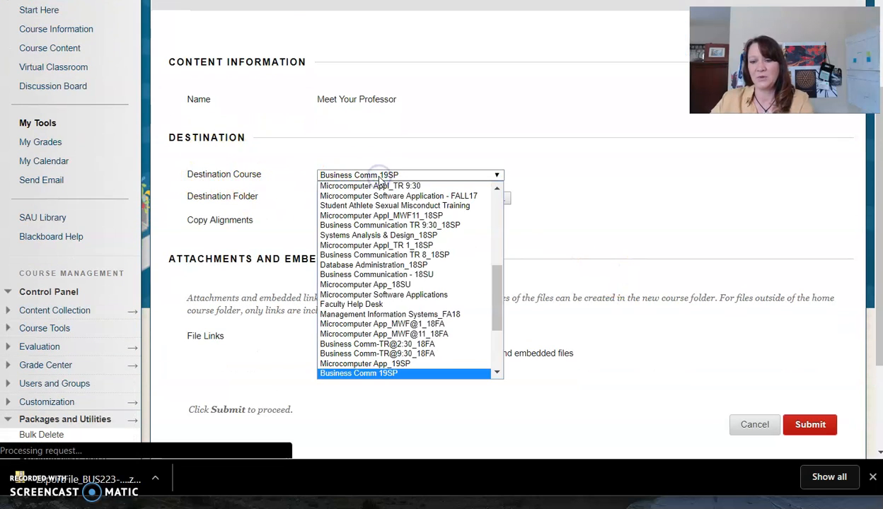
{"action": "scroll", "coordinate": [403, 212], "scroll_direction": "up", "scroll_amount": 1}
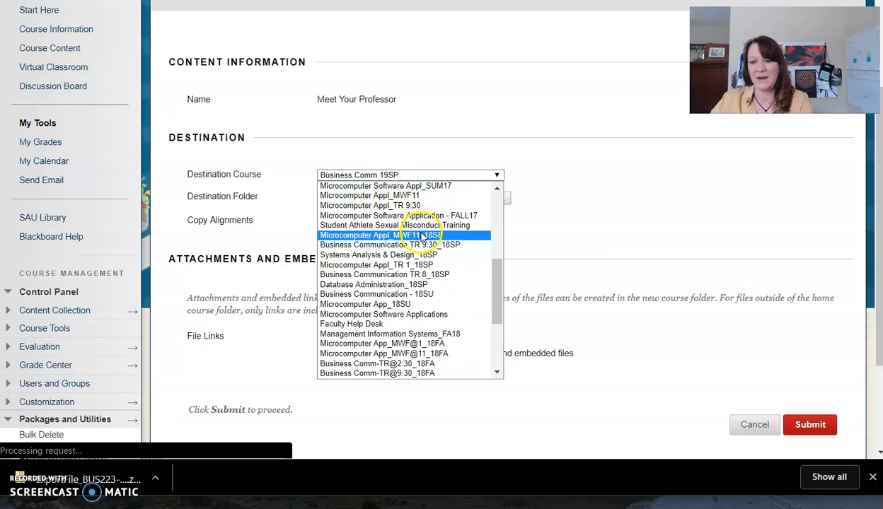
{"action": "scroll", "coordinate": [418, 234], "scroll_direction": "down", "scroll_amount": 4}
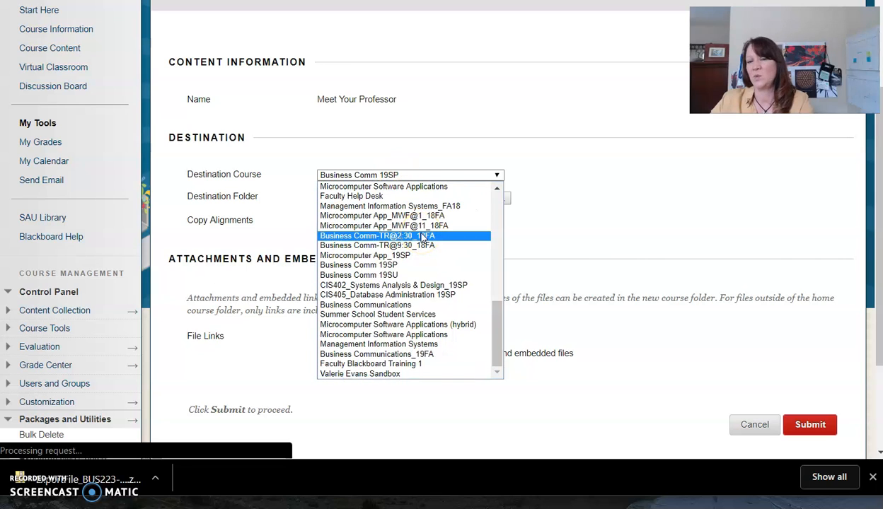
{"action": "left_click", "coordinate": [350, 375]}
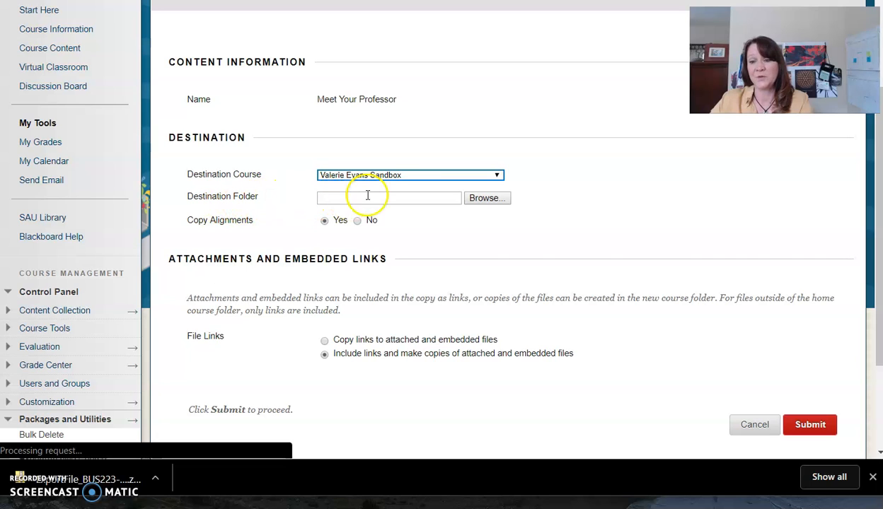
{"action": "left_click", "coordinate": [488, 199]}
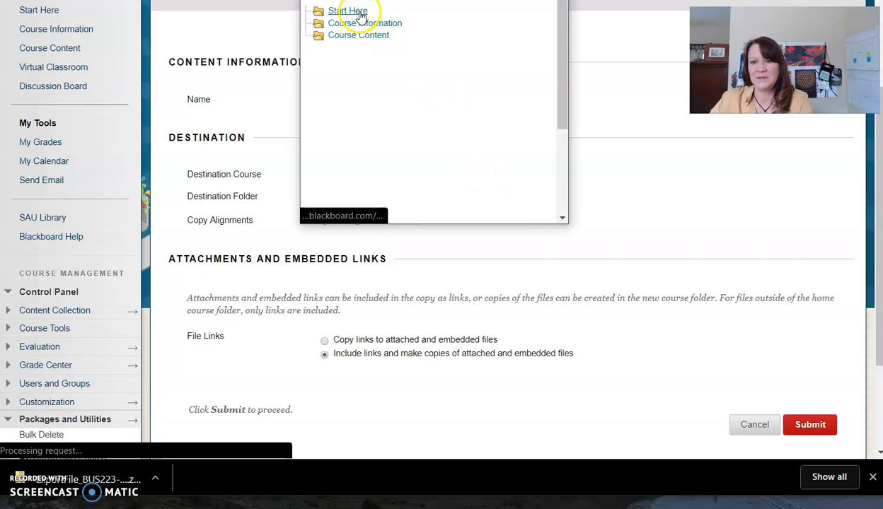
{"action": "left_click", "coordinate": [347, 11]}
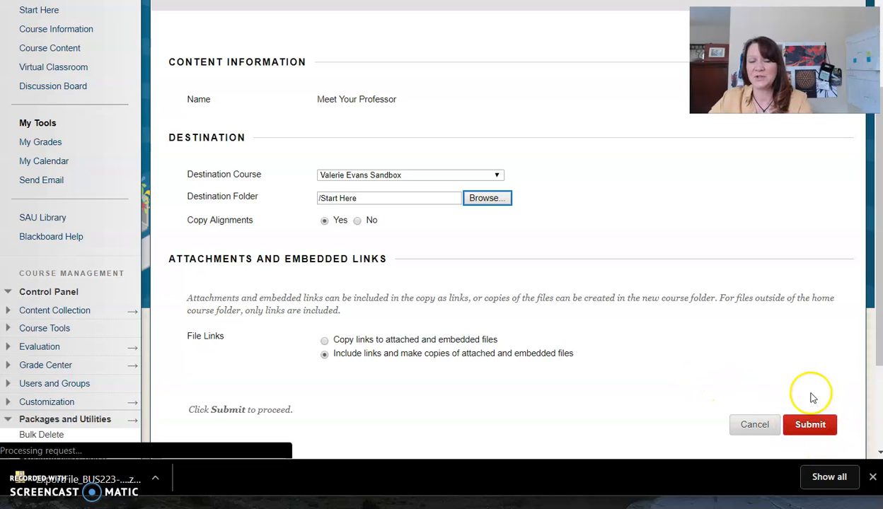
{"action": "left_click", "coordinate": [820, 432]}
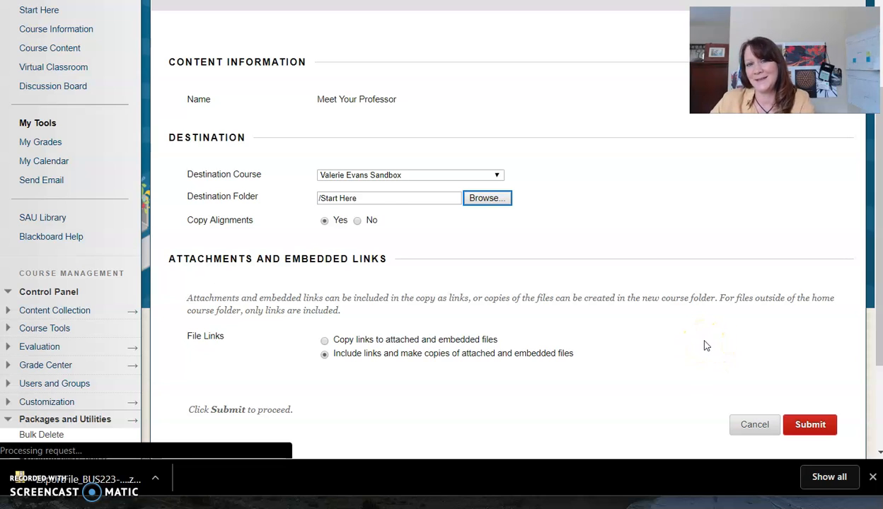
{"action": "left_click", "coordinate": [754, 427]}
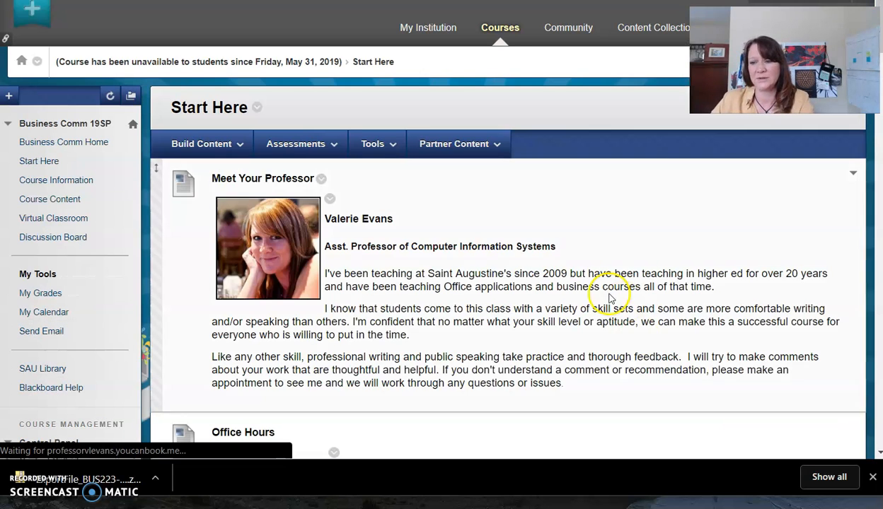
- Start a new export package for the Business Comm 19SP course from its packages and utilities
{"action": "left_click", "coordinate": [56, 164]}
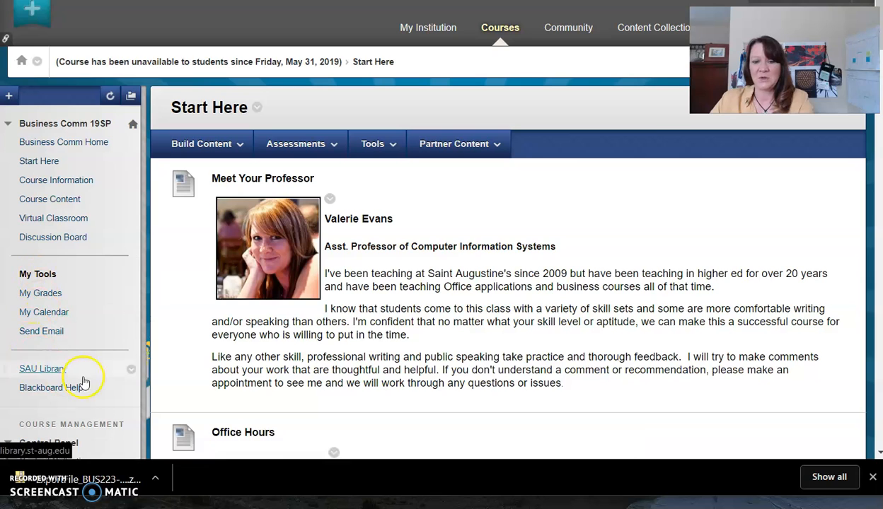
{"action": "scroll", "coordinate": [94, 274], "scroll_direction": "down", "scroll_amount": 5}
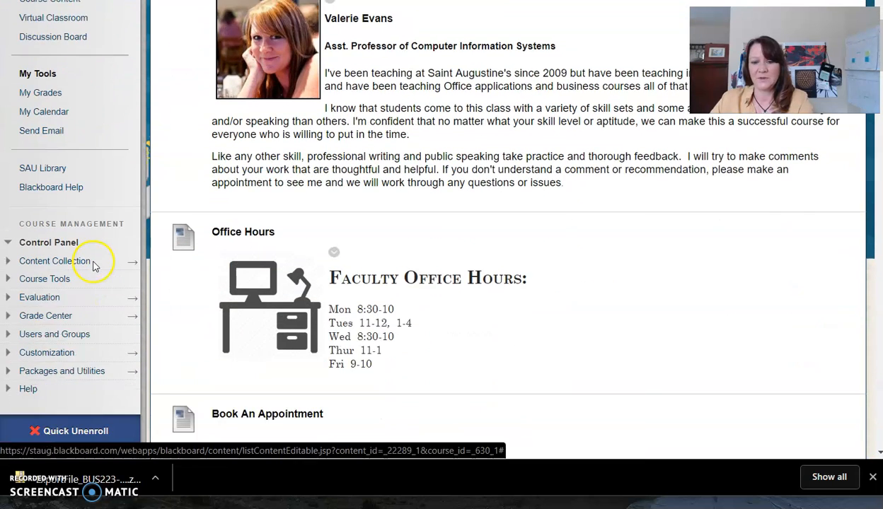
{"action": "left_click", "coordinate": [55, 167]}
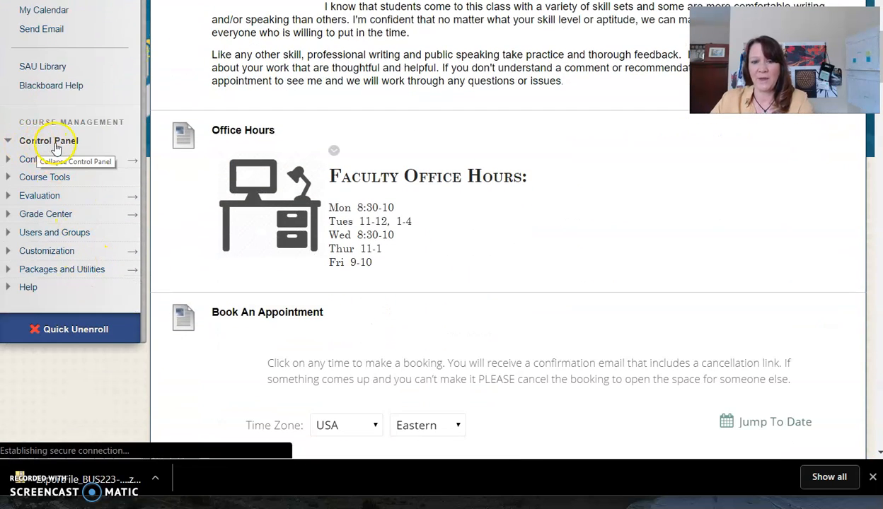
{"action": "left_click", "coordinate": [54, 269]}
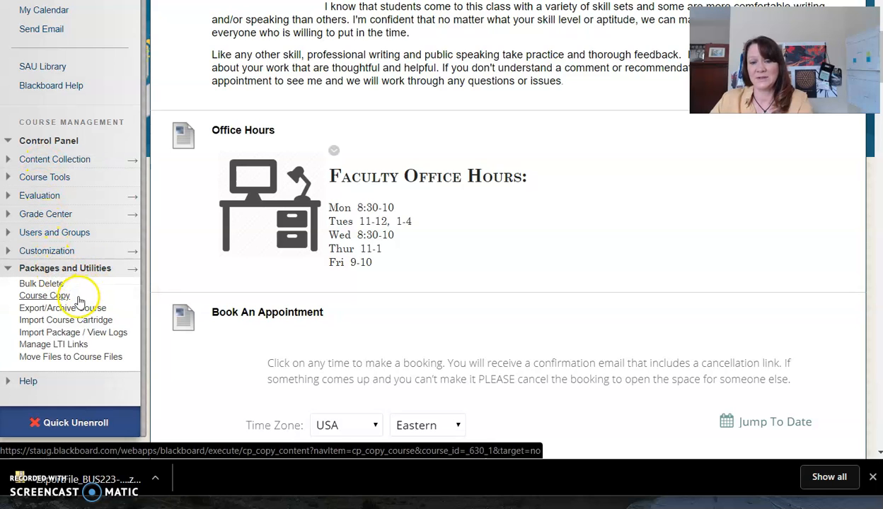
{"action": "left_click", "coordinate": [30, 311]}
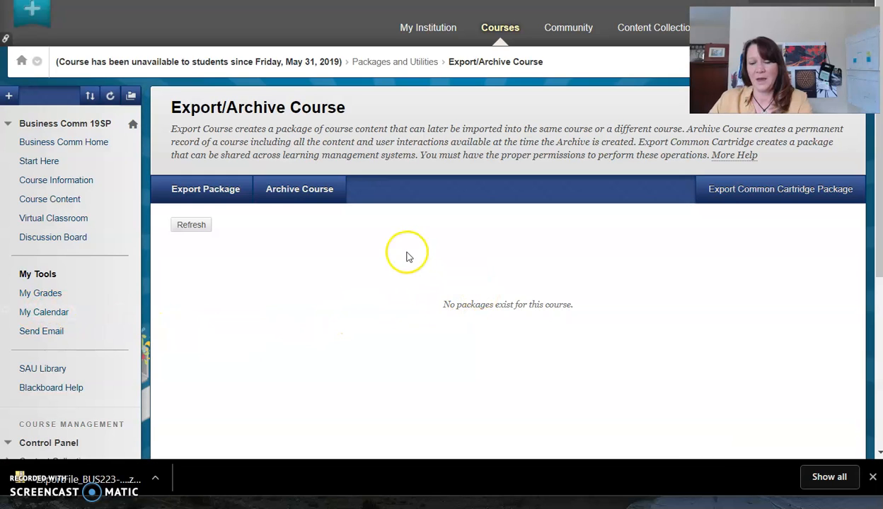
{"action": "left_click", "coordinate": [210, 192]}
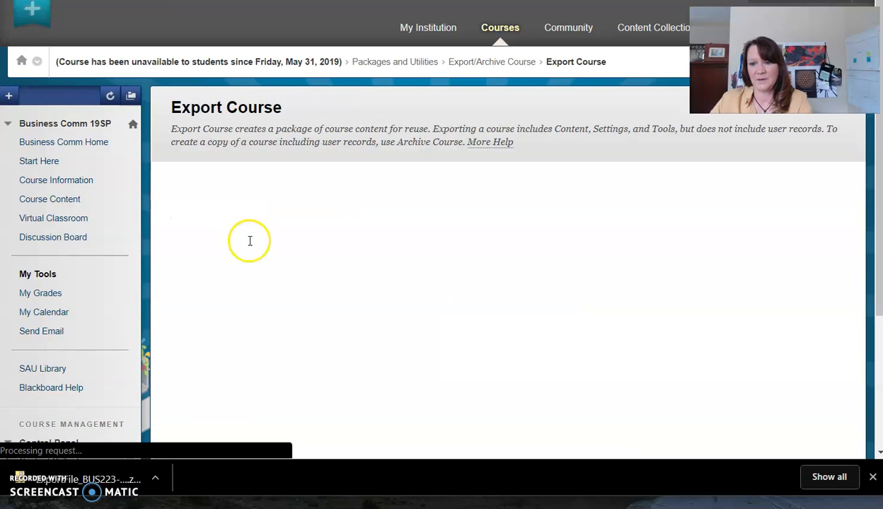
- Export the course package with all course materials included and download the resulting zip file
{"action": "scroll", "coordinate": [554, 245], "scroll_direction": "down", "scroll_amount": 2}
{"action": "scroll", "coordinate": [554, 246], "scroll_direction": "down", "scroll_amount": 1}
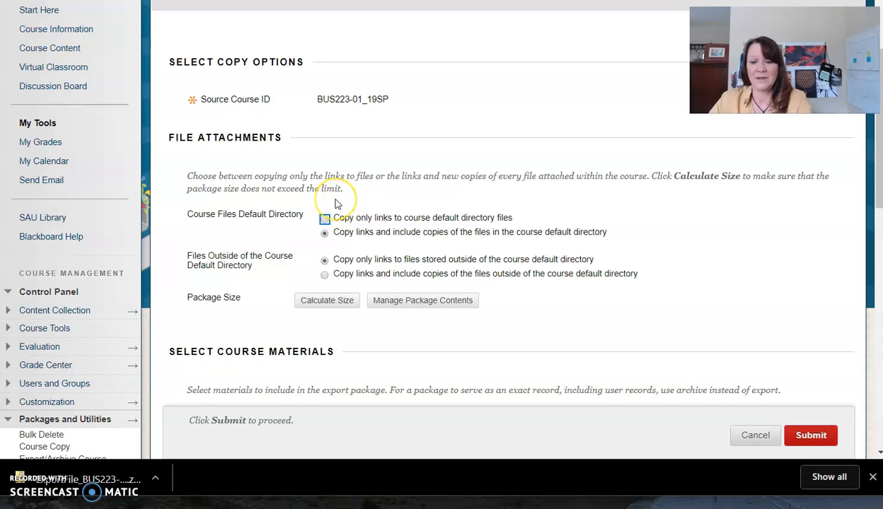
{"action": "scroll", "coordinate": [707, 255], "scroll_direction": "down", "scroll_amount": 3}
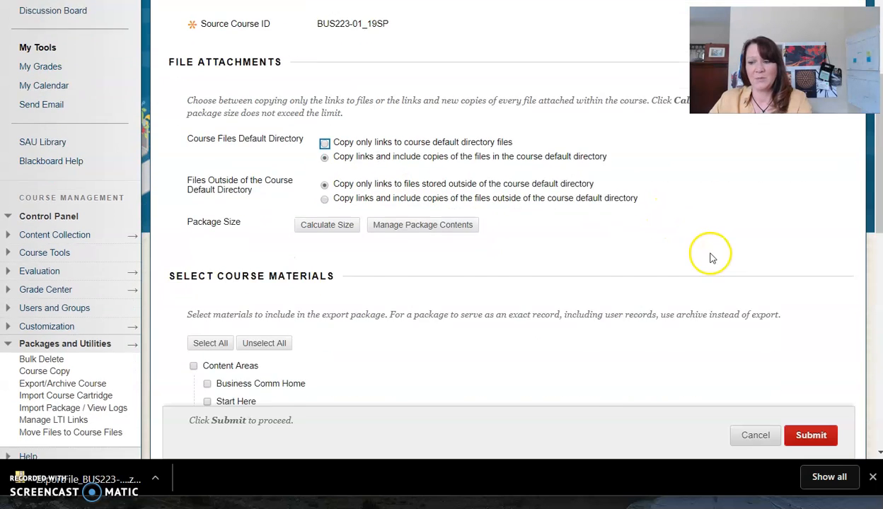
{"action": "scroll", "coordinate": [707, 259], "scroll_direction": "down", "scroll_amount": 6}
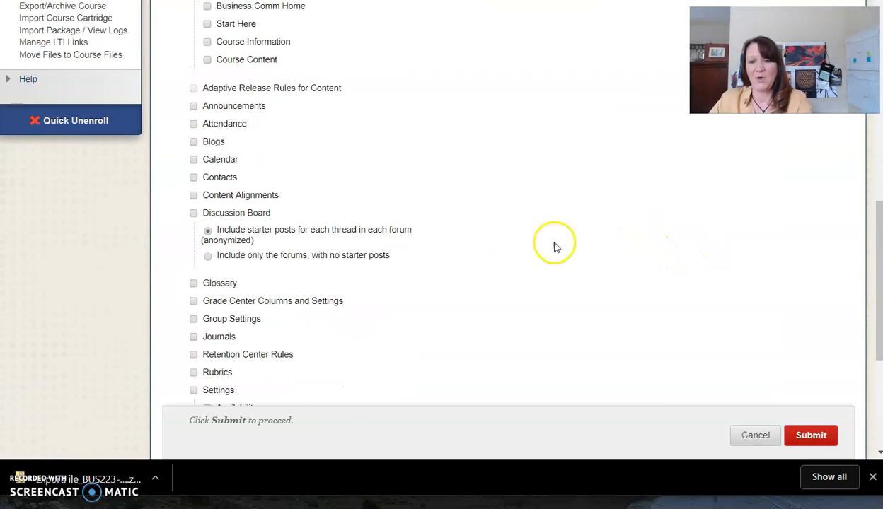
{"action": "scroll", "coordinate": [212, 116], "scroll_direction": "down", "scroll_amount": 3}
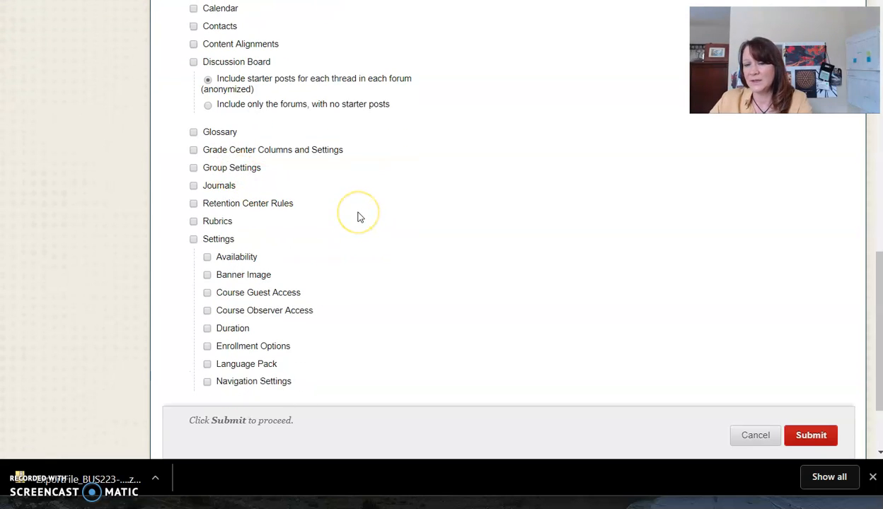
{"action": "scroll", "coordinate": [357, 217], "scroll_direction": "down", "scroll_amount": 2}
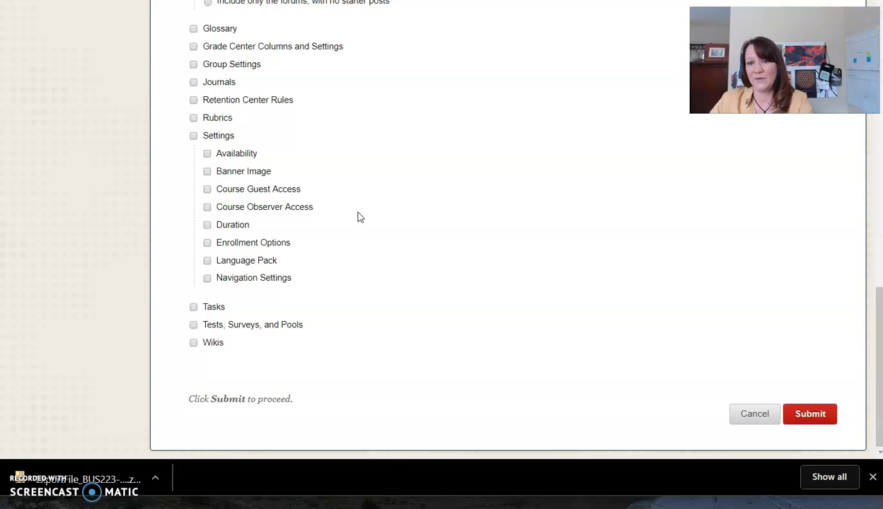
{"action": "scroll", "coordinate": [358, 217], "scroll_direction": "up", "scroll_amount": 5}
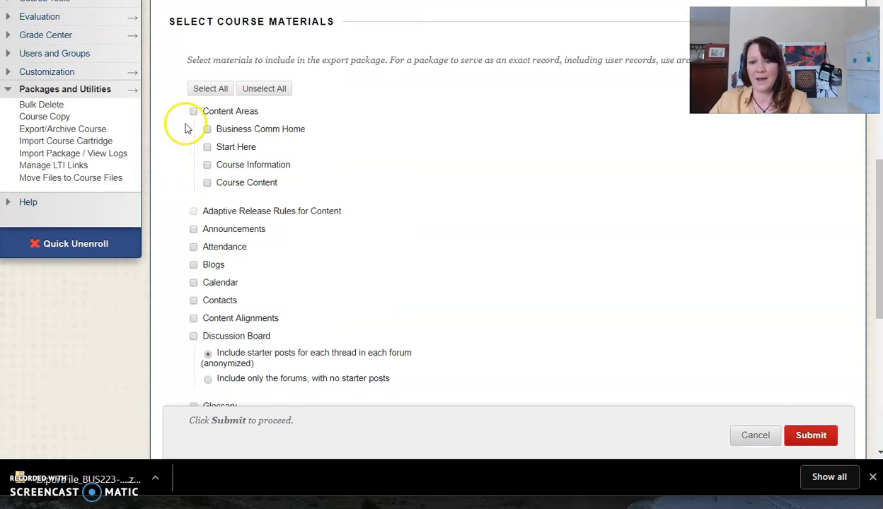
{"action": "left_click", "coordinate": [205, 88]}
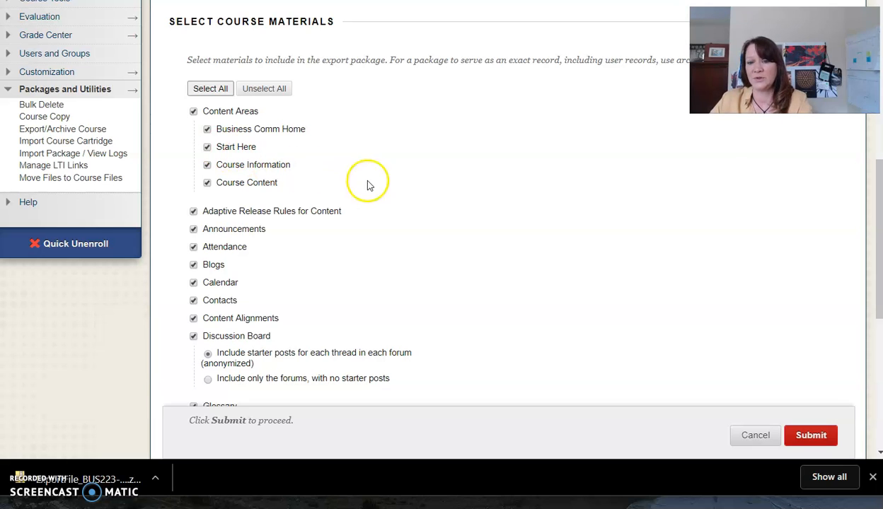
{"action": "left_click", "coordinate": [808, 440]}
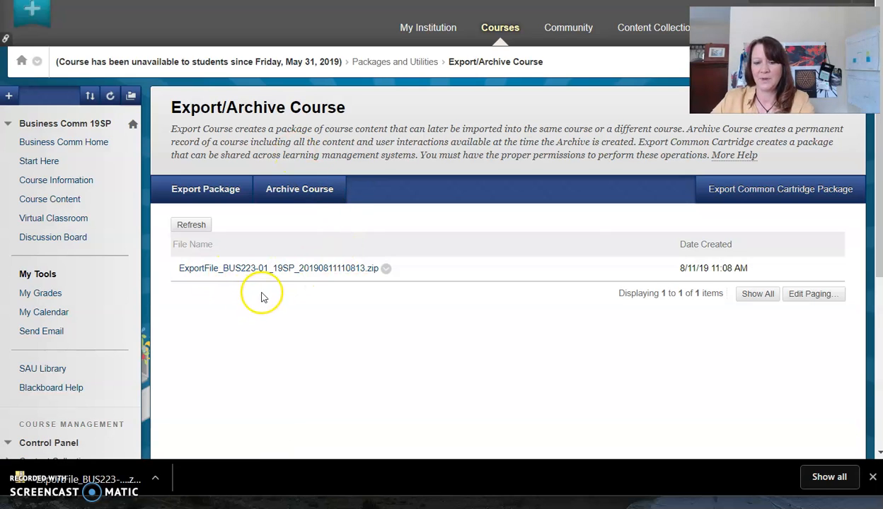
{"action": "left_click", "coordinate": [282, 271]}
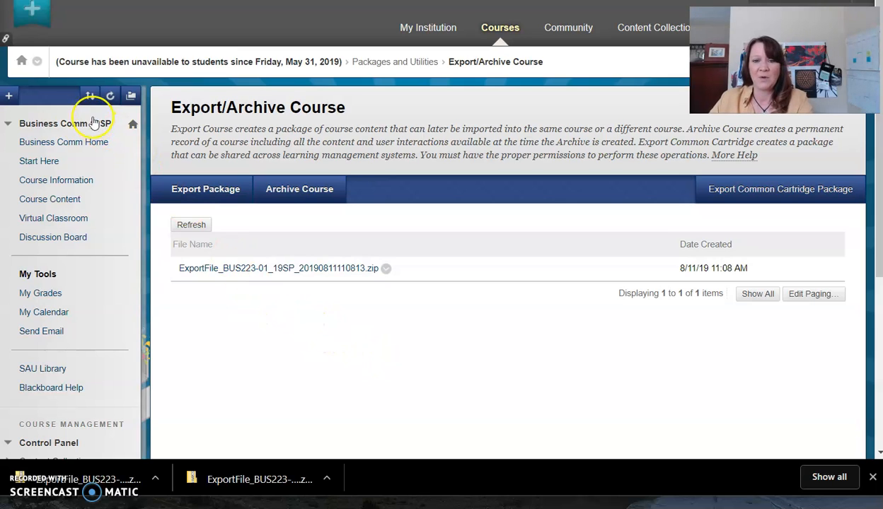
- Switch to the personal sandbox course and start a new package import from its packages and utilities
{"action": "left_click", "coordinate": [36, 67]}
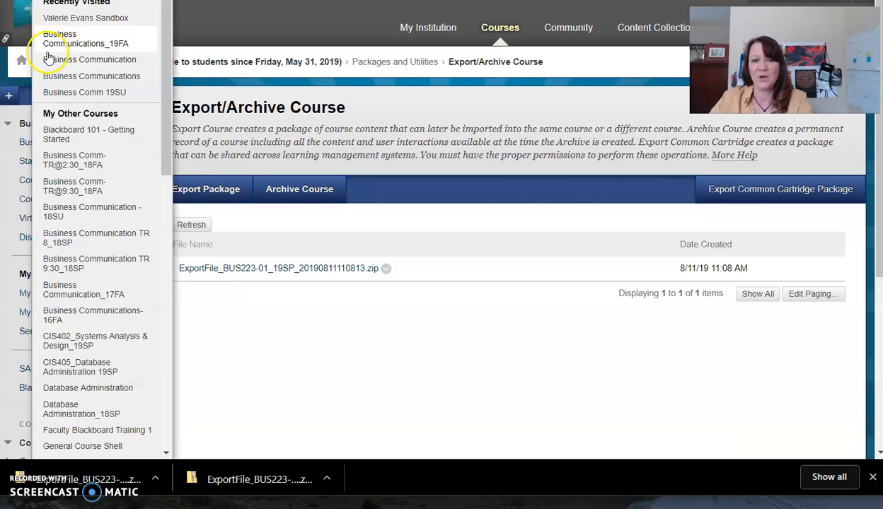
{"action": "left_click", "coordinate": [91, 19]}
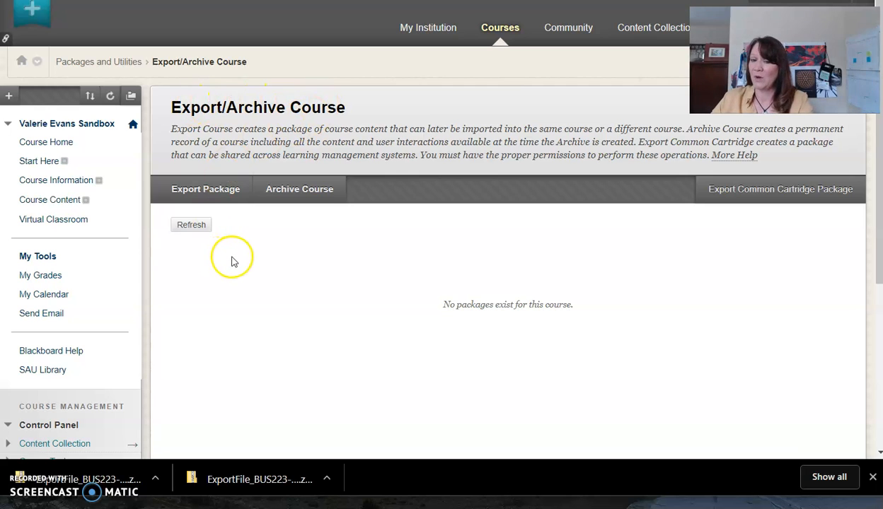
{"action": "scroll", "coordinate": [87, 258], "scroll_direction": "down", "scroll_amount": 2}
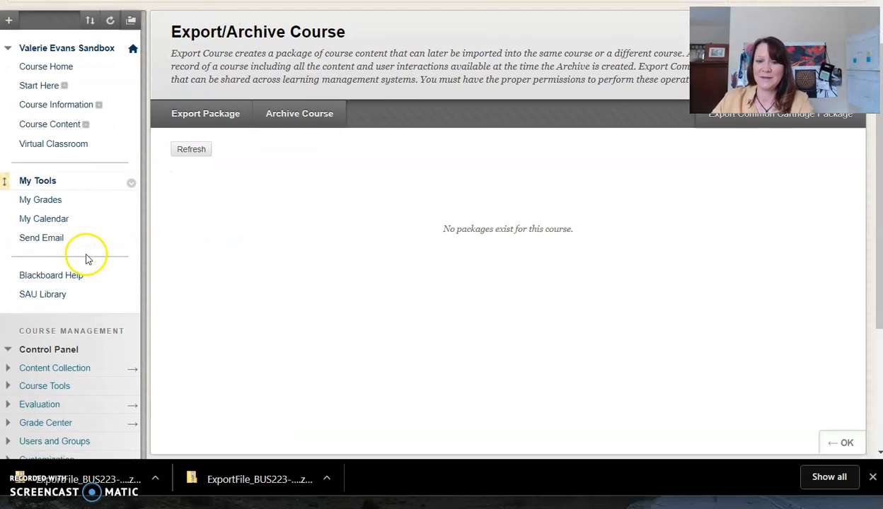
{"action": "scroll", "coordinate": [87, 257], "scroll_direction": "down", "scroll_amount": 5}
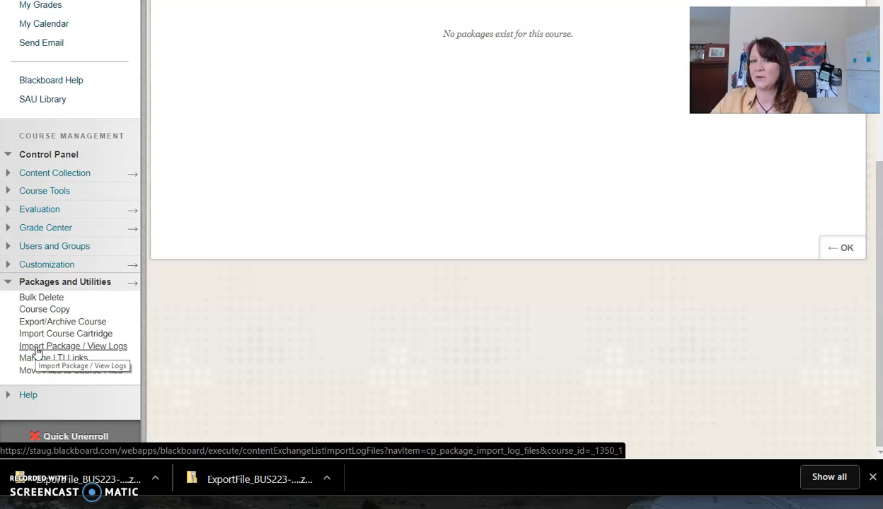
{"action": "left_click", "coordinate": [31, 351]}
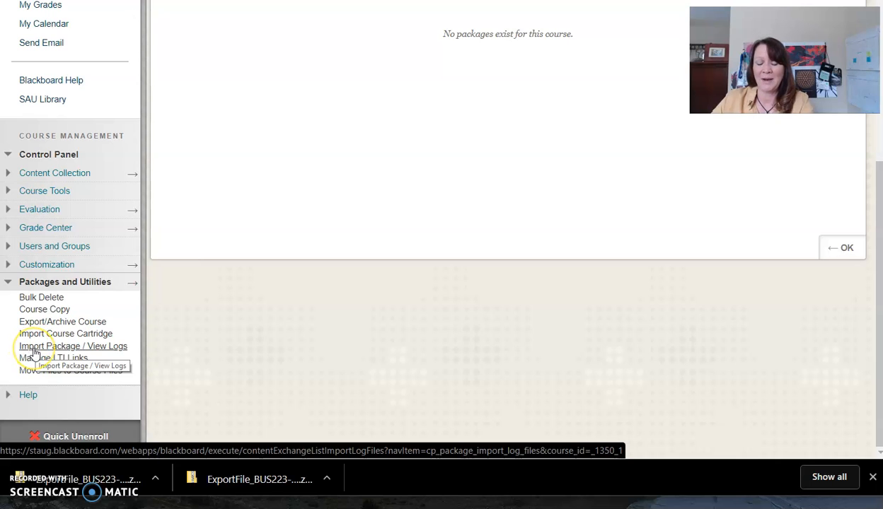
{"action": "left_click", "coordinate": [33, 352]}
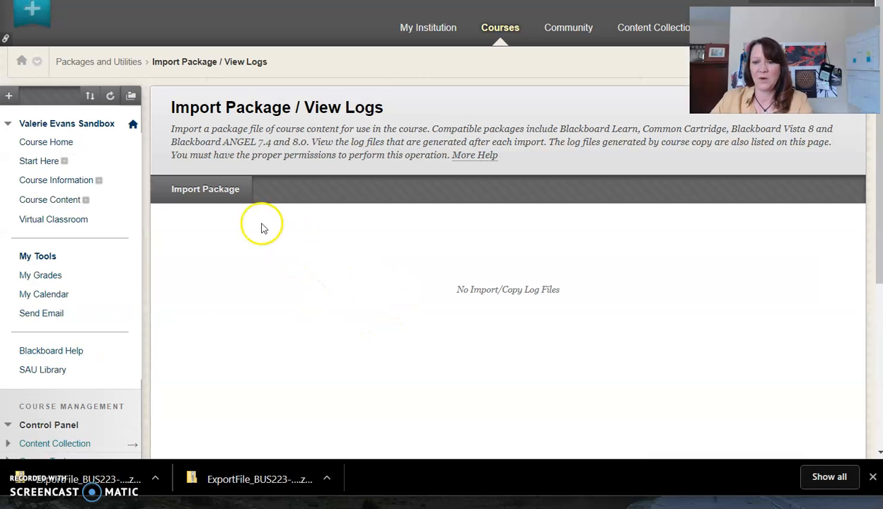
{"action": "left_click", "coordinate": [206, 192]}
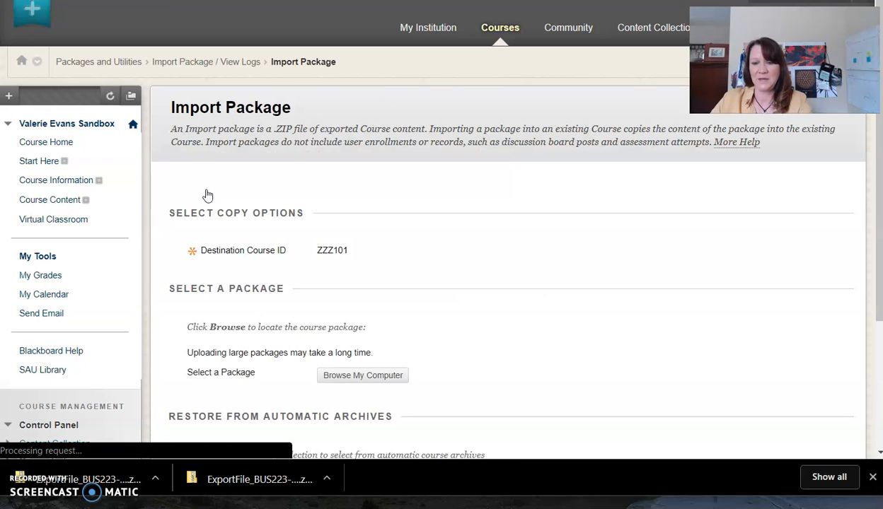
- Attach ExportFile_BUS223-01_19SP_20190811104548.zip from the Desktop folder as the package to import
{"action": "scroll", "coordinate": [552, 227], "scroll_direction": "down", "scroll_amount": 2}
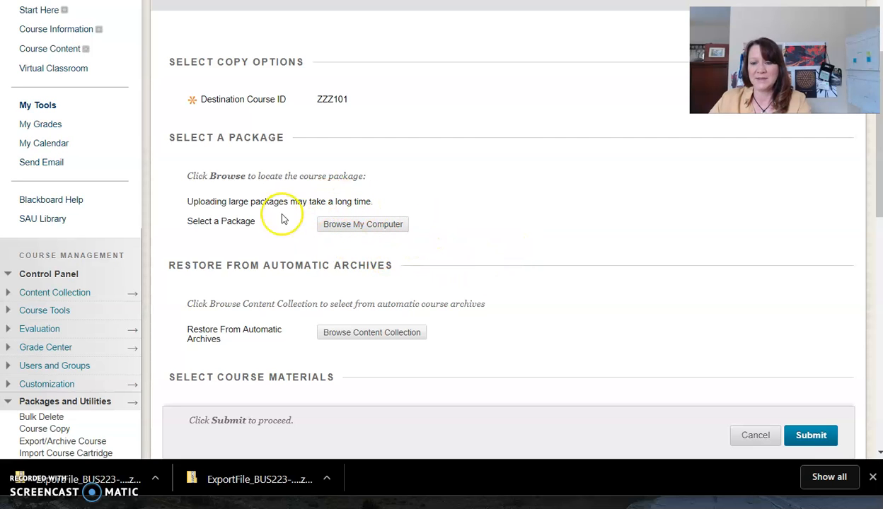
{"action": "left_click", "coordinate": [362, 226]}
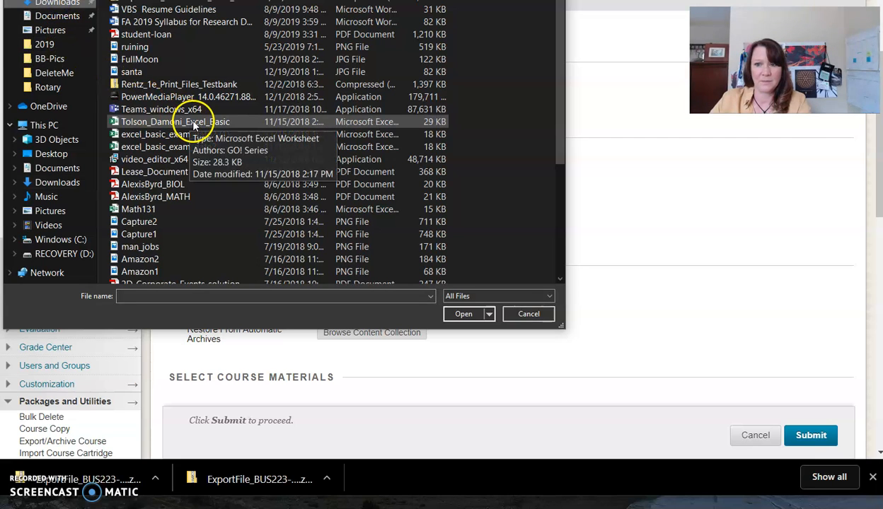
{"action": "left_click_drag", "start_coordinate": [271, 0], "coordinate": [270, 40]}
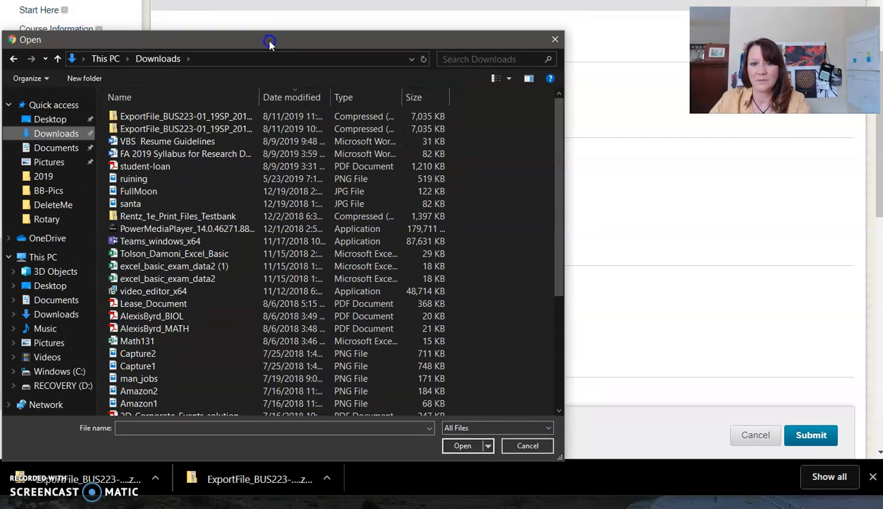
{"action": "left_click", "coordinate": [50, 119]}
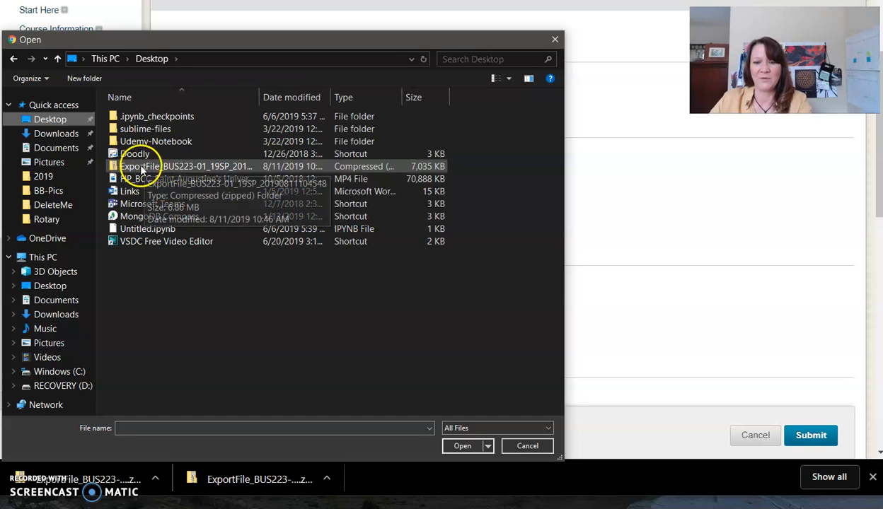
{"action": "left_click", "coordinate": [205, 167]}
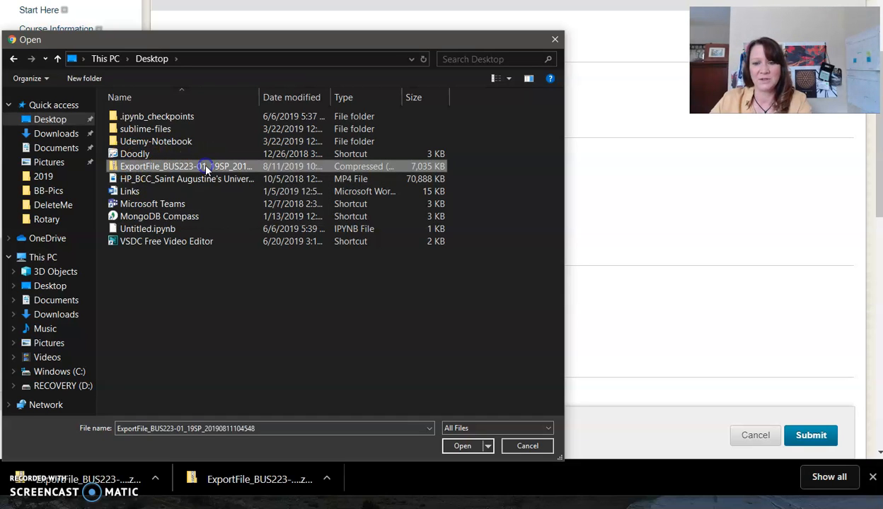
{"action": "left_click", "coordinate": [462, 446]}
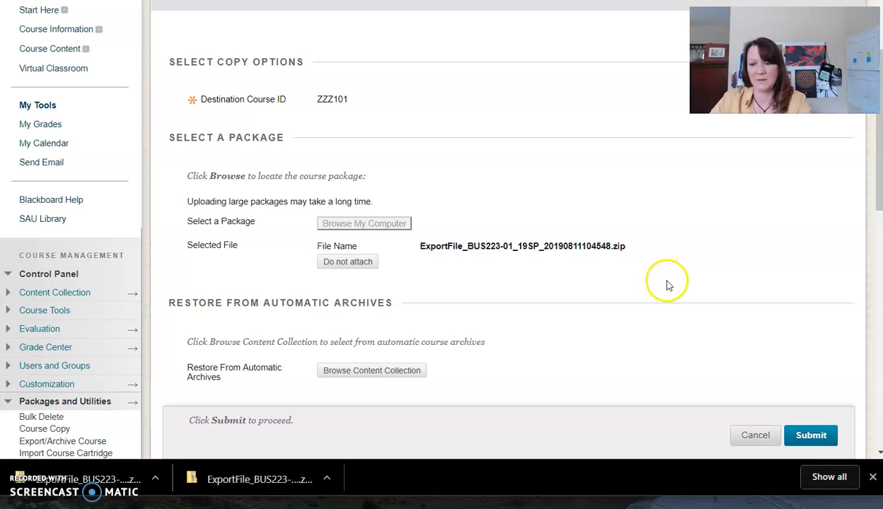
- Include all course materials in the import and submit it
{"action": "scroll", "coordinate": [736, 329], "scroll_direction": "down", "scroll_amount": 1}
{"action": "scroll", "coordinate": [735, 329], "scroll_direction": "down", "scroll_amount": 4}
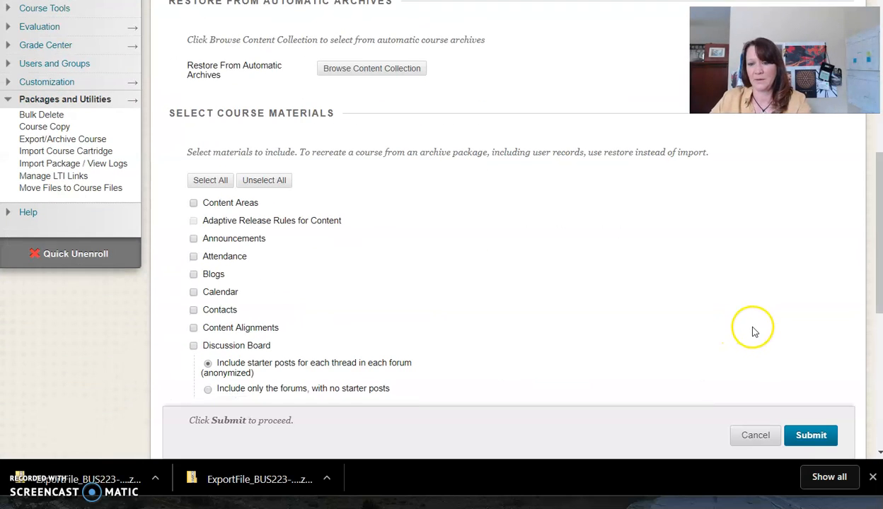
{"action": "left_click", "coordinate": [205, 183]}
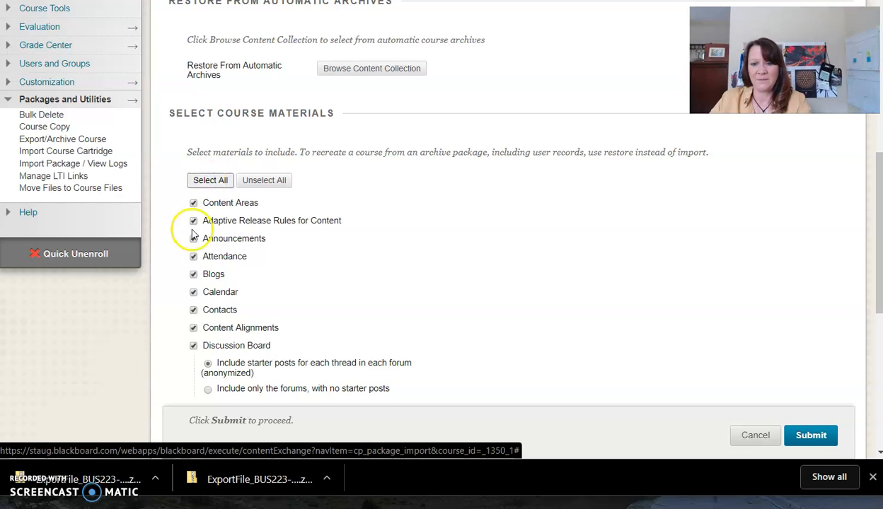
{"action": "scroll", "coordinate": [234, 297], "scroll_direction": "down", "scroll_amount": 2}
{"action": "scroll", "coordinate": [287, 304], "scroll_direction": "down", "scroll_amount": 4}
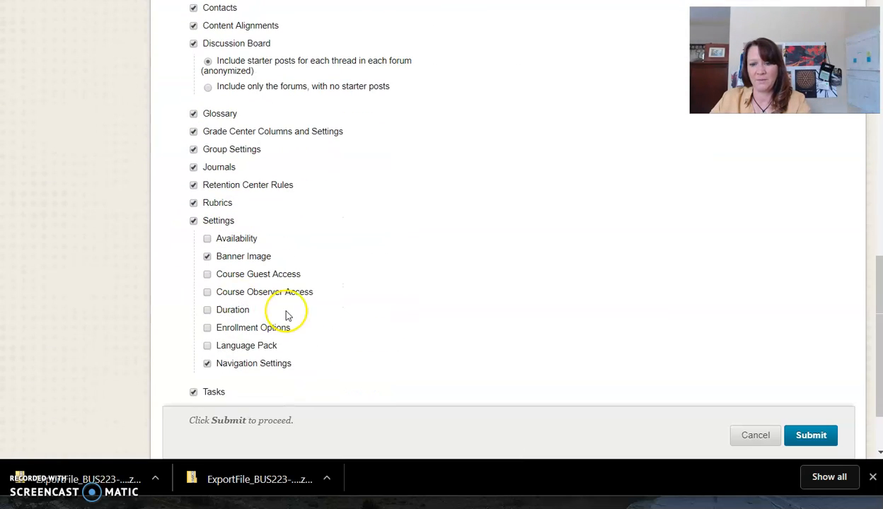
{"action": "left_click", "coordinate": [811, 427]}
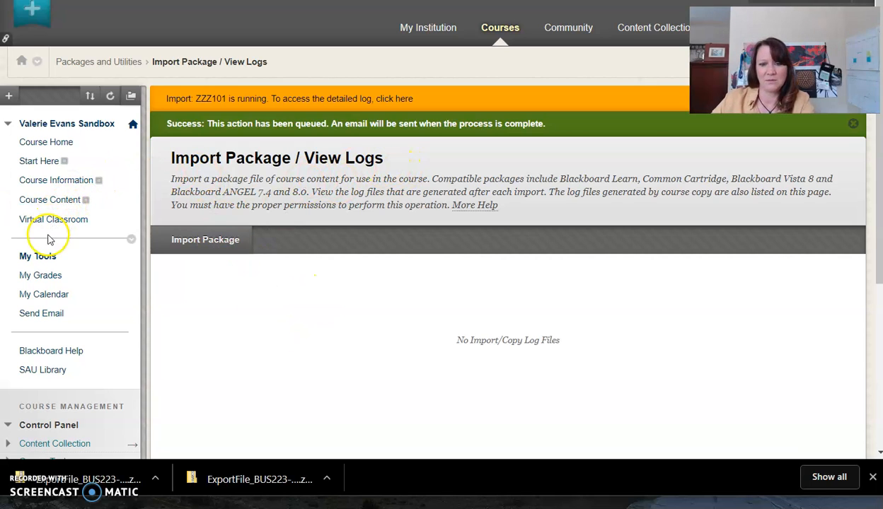
- Open the sandbox course's home page and reload it to update the course menu
{"action": "scroll", "coordinate": [50, 226], "scroll_direction": "down", "scroll_amount": 3}
{"action": "scroll", "coordinate": [50, 242], "scroll_direction": "down", "scroll_amount": 1}
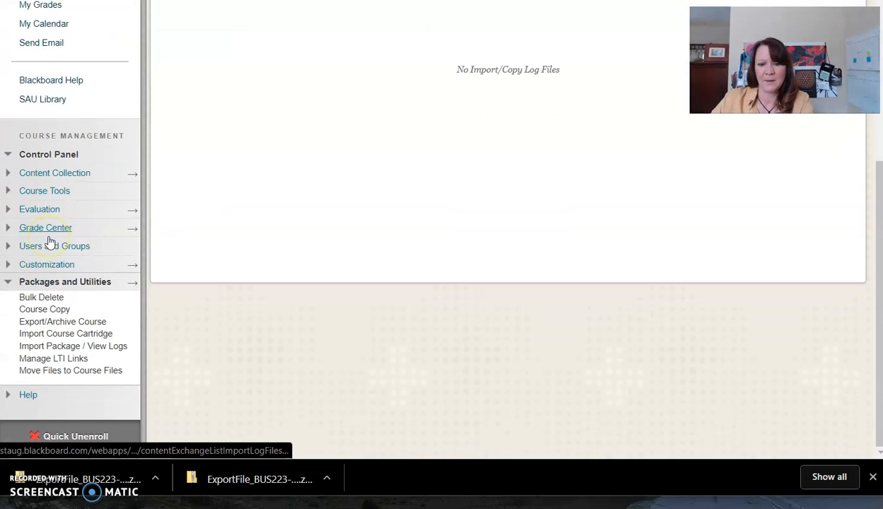
{"action": "scroll", "coordinate": [78, 256], "scroll_direction": "up", "scroll_amount": 4}
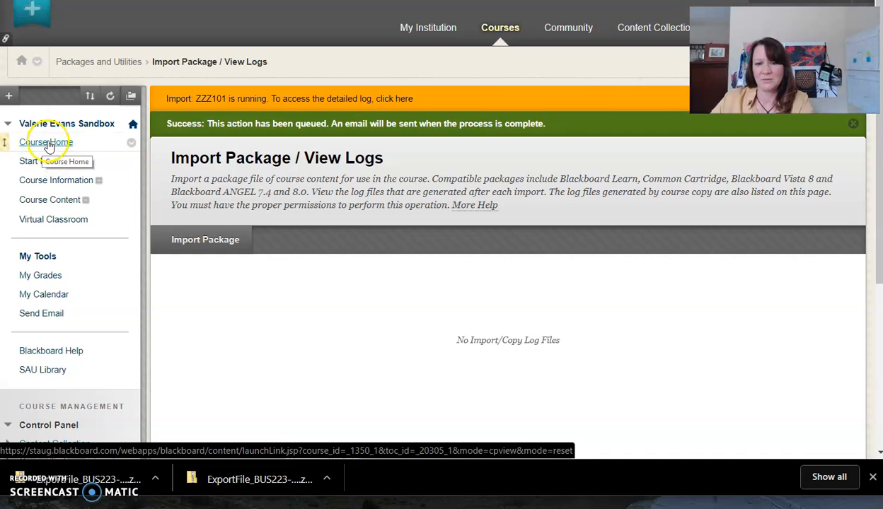
{"action": "left_click", "coordinate": [50, 145]}
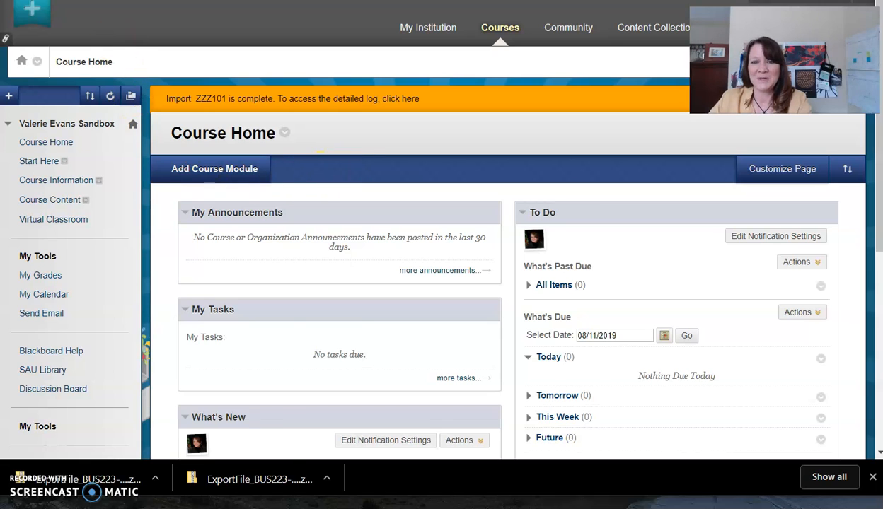
{"action": "key", "text": "F5"}
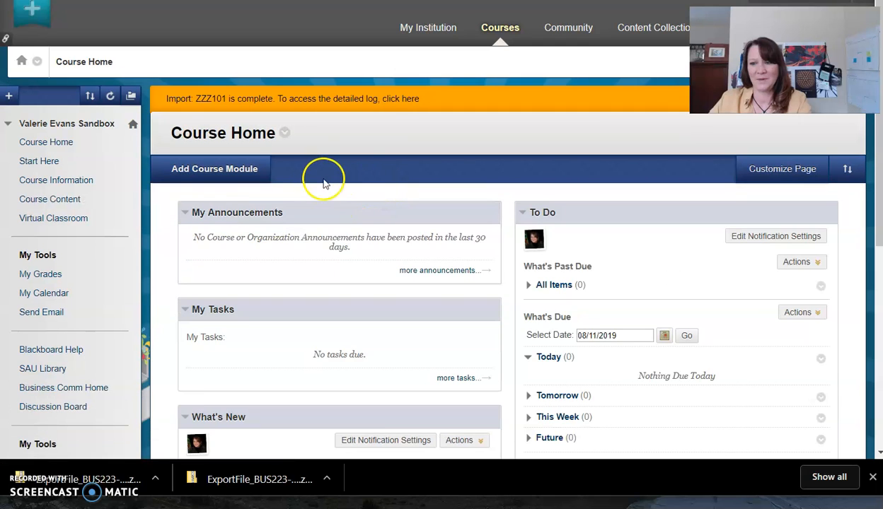
- Open the sandbox's Start Here area and look through all its imported items
{"action": "left_click", "coordinate": [40, 166]}
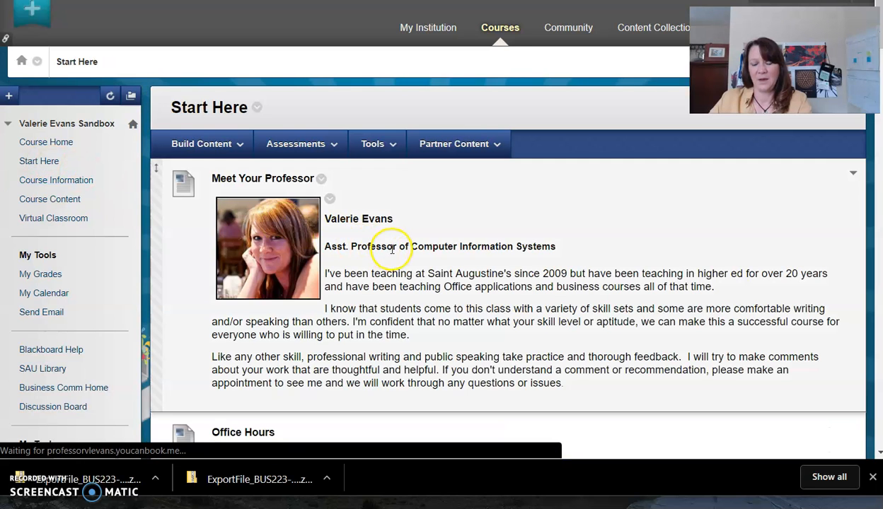
{"action": "scroll", "coordinate": [391, 249], "scroll_direction": "down", "scroll_amount": 1}
{"action": "scroll", "coordinate": [391, 249], "scroll_direction": "down", "scroll_amount": 4}
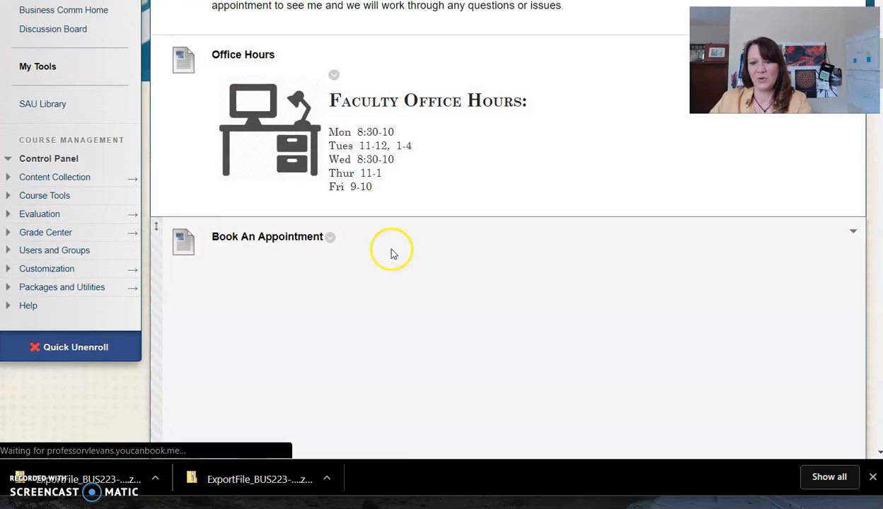
{"action": "scroll", "coordinate": [391, 249], "scroll_direction": "down", "scroll_amount": 1}
{"action": "scroll", "coordinate": [242, 259], "scroll_direction": "down", "scroll_amount": 10}
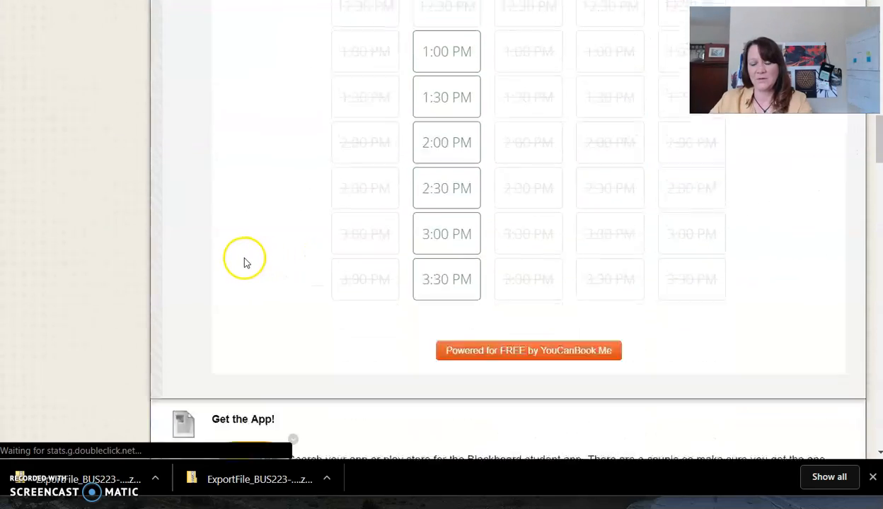
{"action": "scroll", "coordinate": [241, 261], "scroll_direction": "down", "scroll_amount": 6}
{"action": "scroll", "coordinate": [226, 258], "scroll_direction": "up", "scroll_amount": 10}
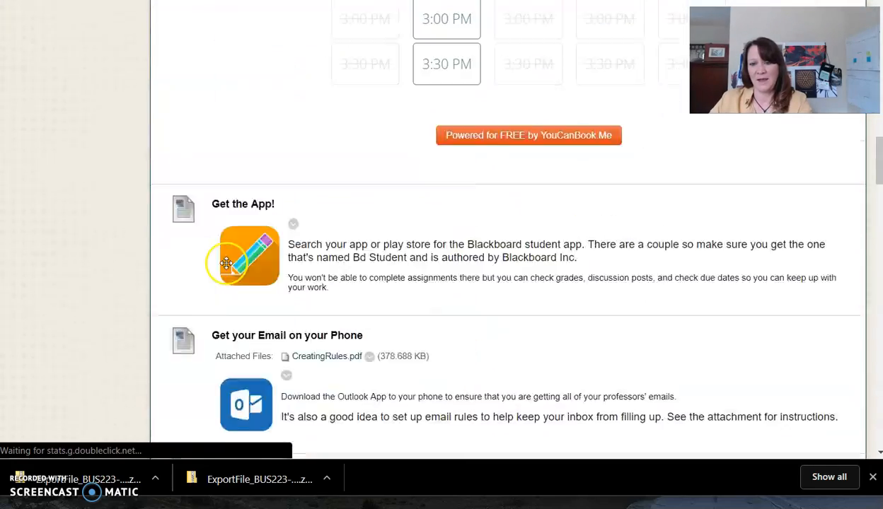
{"action": "scroll", "coordinate": [227, 263], "scroll_direction": "up", "scroll_amount": 15}
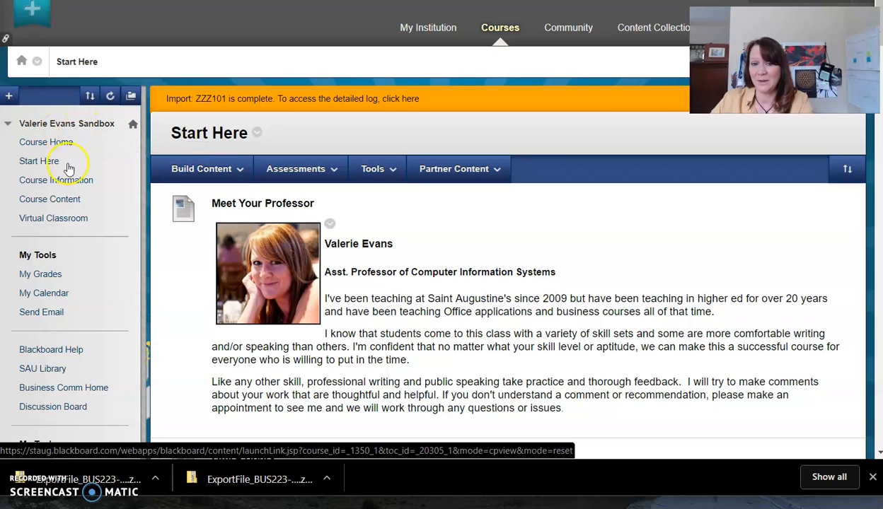
- Open the sandbox's Course Content area and examine the imported assignment notes and weekly folders
{"action": "left_click", "coordinate": [58, 205]}
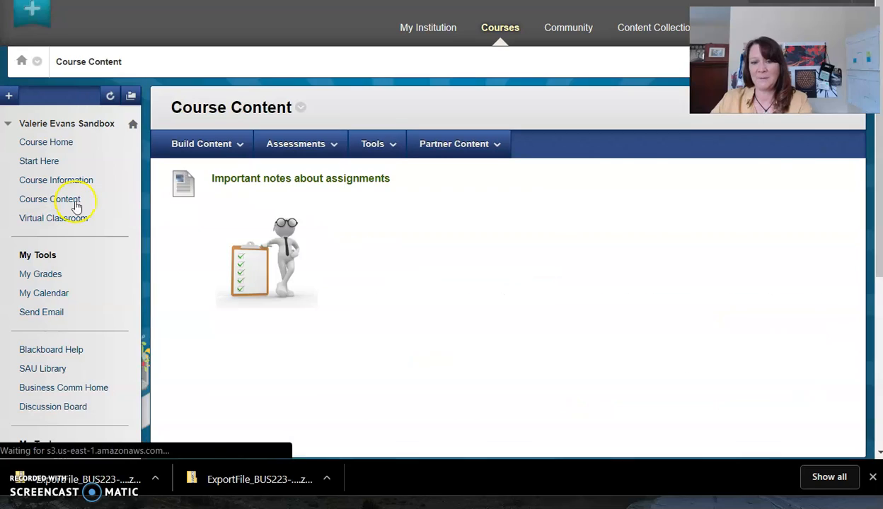
{"action": "scroll", "coordinate": [433, 292], "scroll_direction": "down", "scroll_amount": 3}
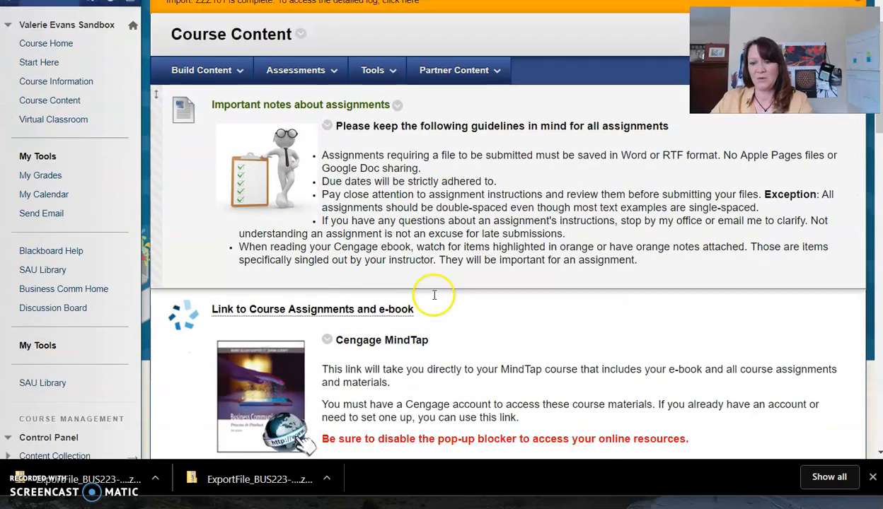
{"action": "scroll", "coordinate": [332, 274], "scroll_direction": "down", "scroll_amount": 4}
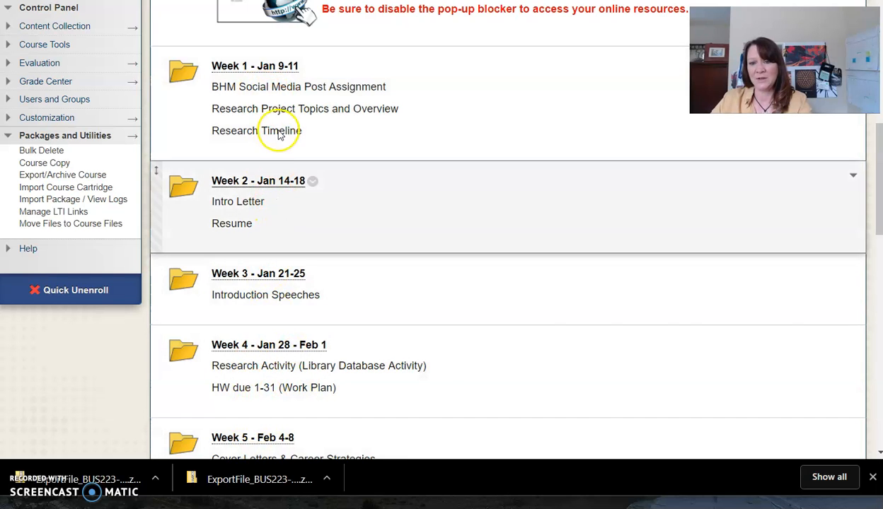
- Open the Week 1 - Jan 9-11 folder and review its imported assignments and the content types that can be added
{"action": "left_click", "coordinate": [259, 68]}
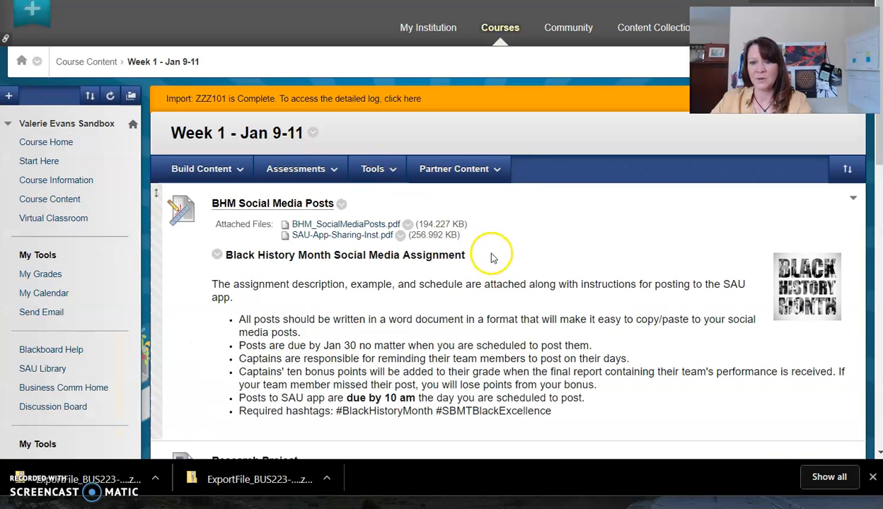
{"action": "scroll", "coordinate": [493, 259], "scroll_direction": "down", "scroll_amount": 1}
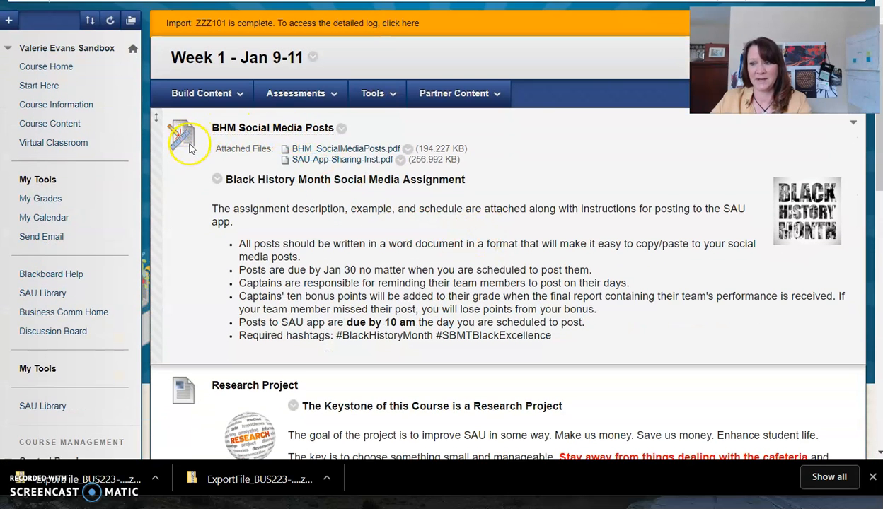
{"action": "scroll", "coordinate": [205, 159], "scroll_direction": "down", "scroll_amount": 3}
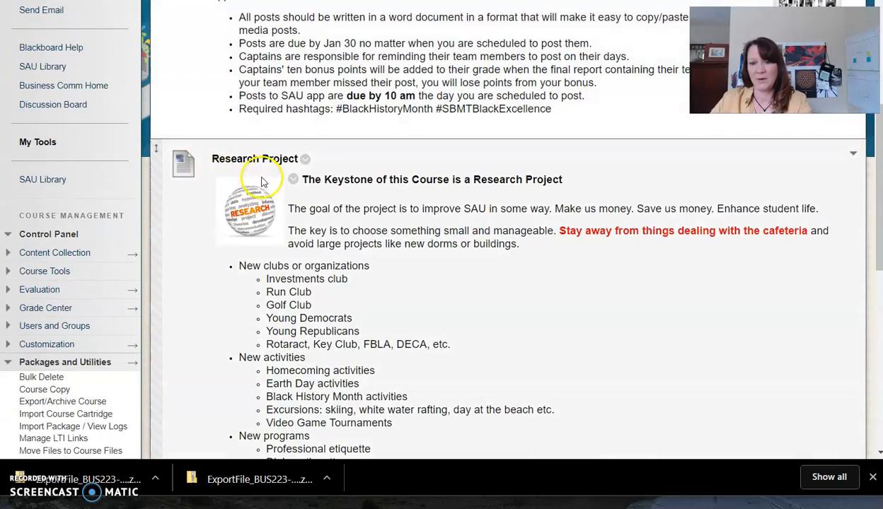
{"action": "scroll", "coordinate": [260, 183], "scroll_direction": "down", "scroll_amount": 7}
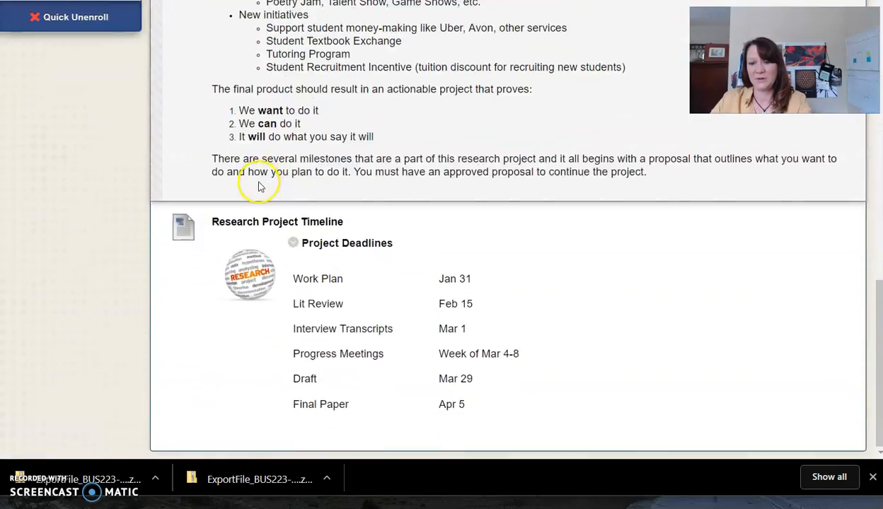
{"action": "scroll", "coordinate": [258, 185], "scroll_direction": "up", "scroll_amount": 10}
{"action": "left_click", "coordinate": [200, 168]}
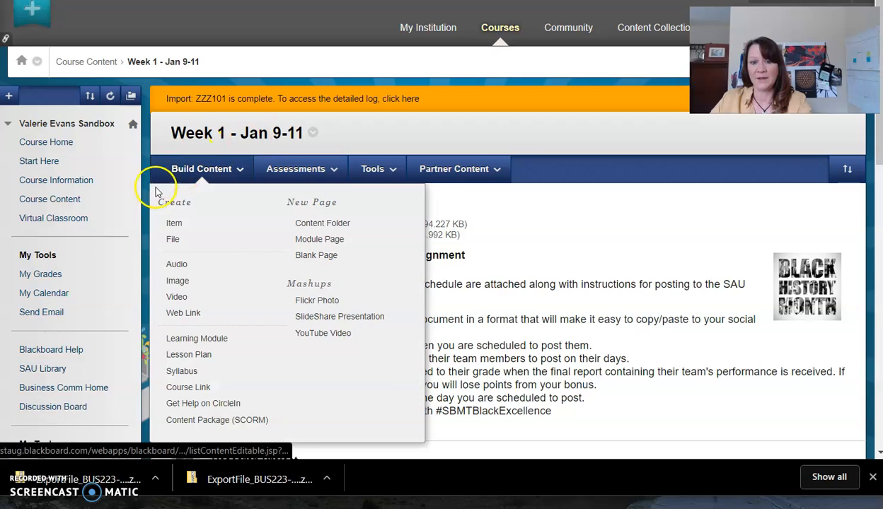
{"action": "left_click", "coordinate": [215, 169]}
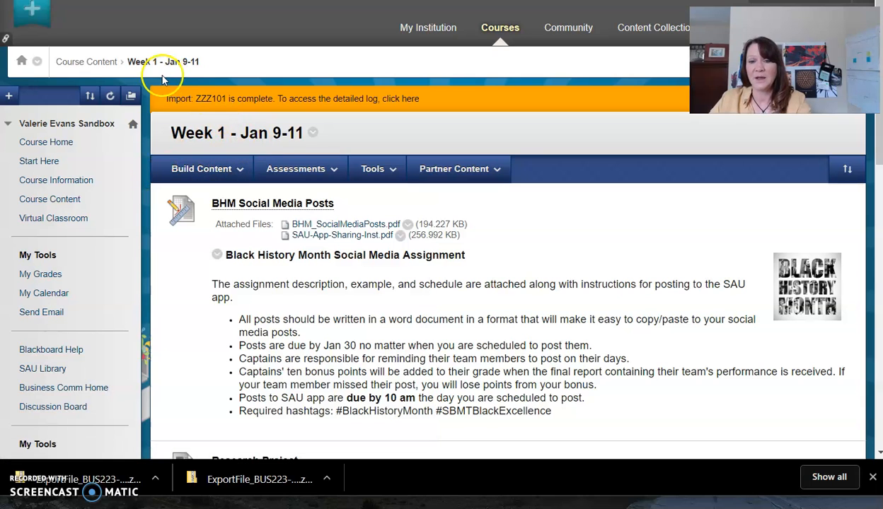
- Return from the Week 1 - Jan 9-11 folder to the sandbox's Course Content area and look over its weekly folders
{"action": "left_click", "coordinate": [86, 61]}
{"action": "left_click", "coordinate": [201, 168]}
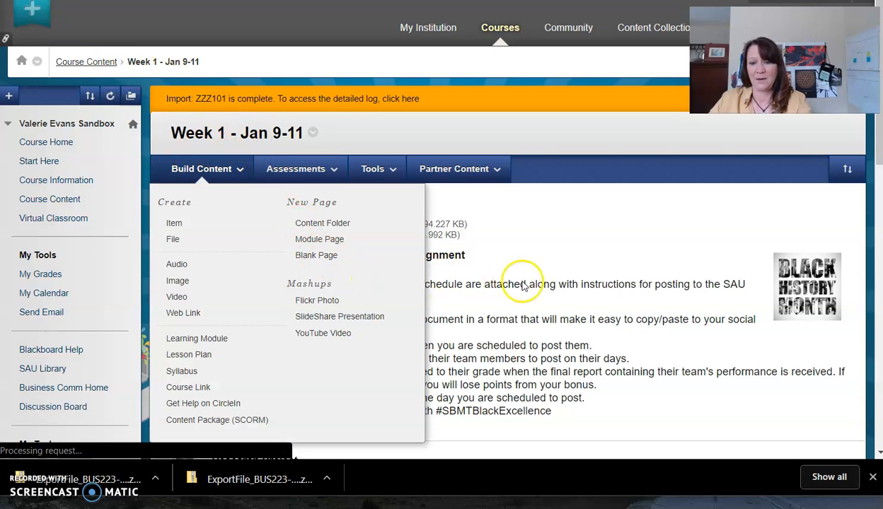
{"action": "scroll", "coordinate": [576, 298], "scroll_direction": "down", "scroll_amount": 7}
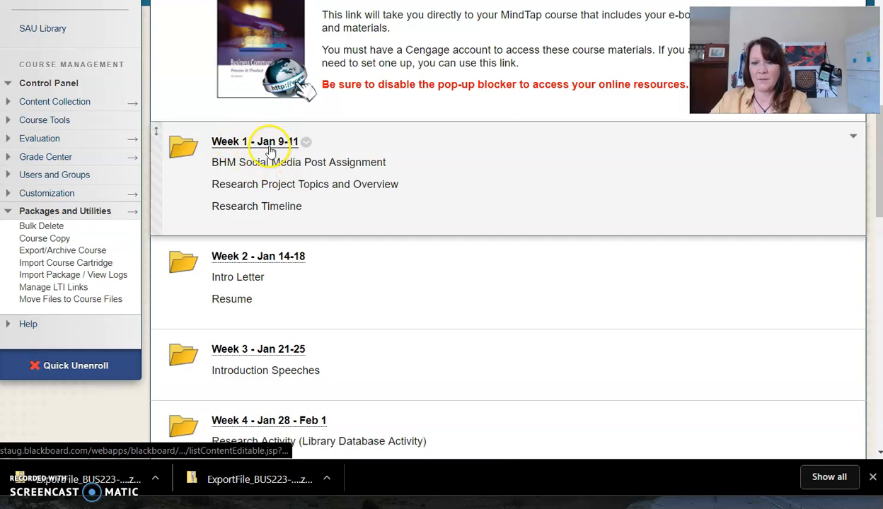
- Open the sandbox's Date Management course tool and review its options for adjusting the dates of copied content
{"action": "left_click", "coordinate": [50, 123]}
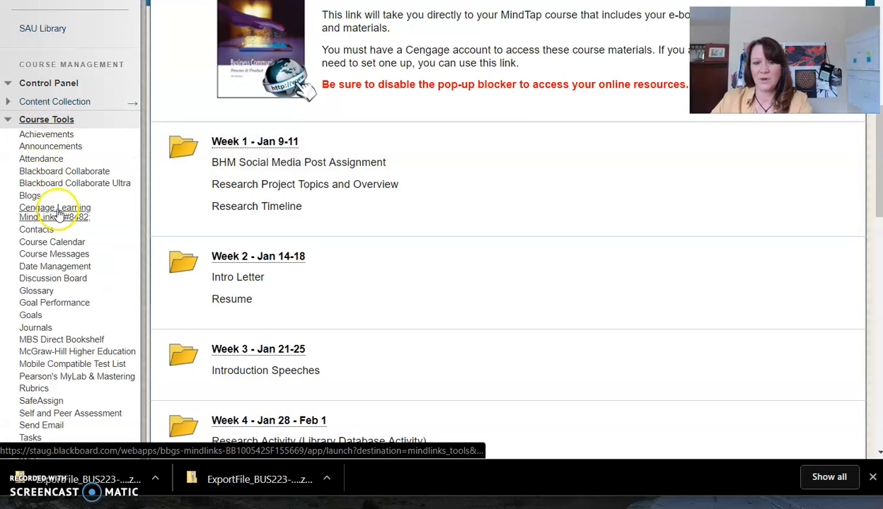
{"action": "left_click", "coordinate": [61, 269]}
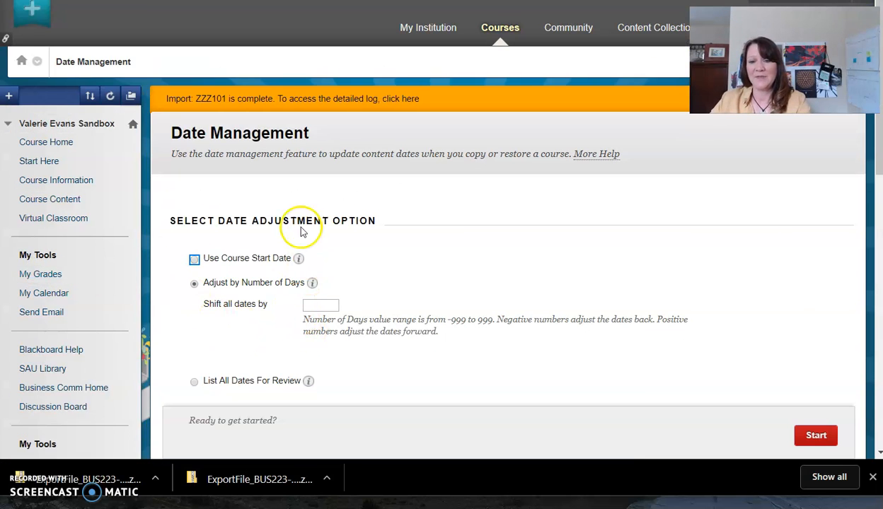
{"action": "scroll", "coordinate": [314, 212], "scroll_direction": "down", "scroll_amount": 3}
{"action": "scroll", "coordinate": [309, 216], "scroll_direction": "down", "scroll_amount": 3}
{"action": "scroll", "coordinate": [310, 216], "scroll_direction": "up", "scroll_amount": 3}
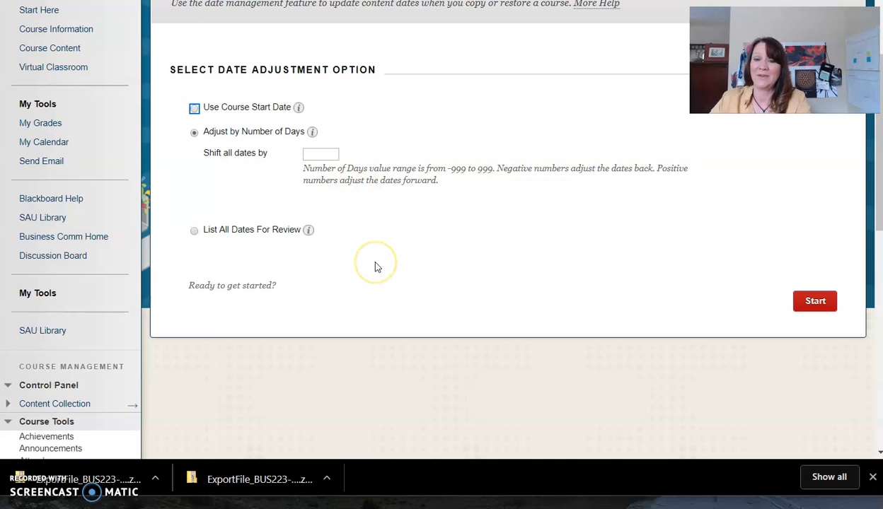
{"action": "scroll", "coordinate": [376, 267], "scroll_direction": "up", "scroll_amount": 2}
{"action": "scroll", "coordinate": [370, 245], "scroll_direction": "up", "scroll_amount": 2}
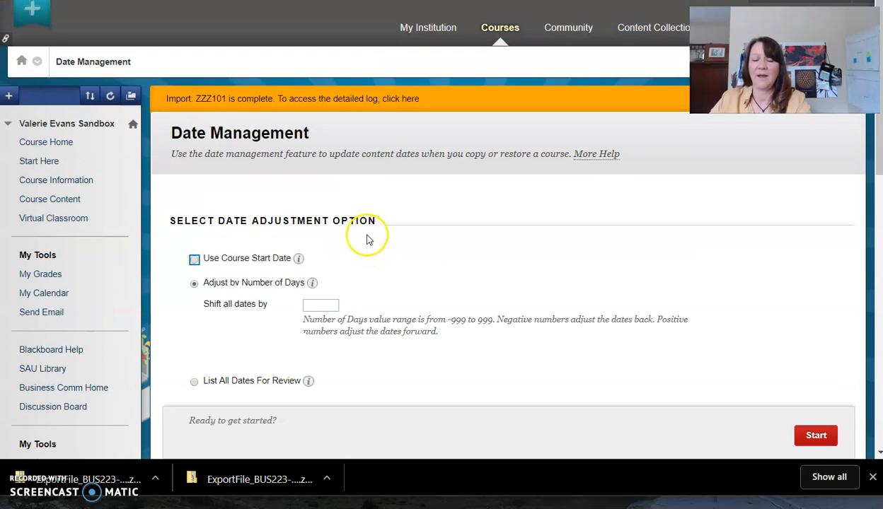